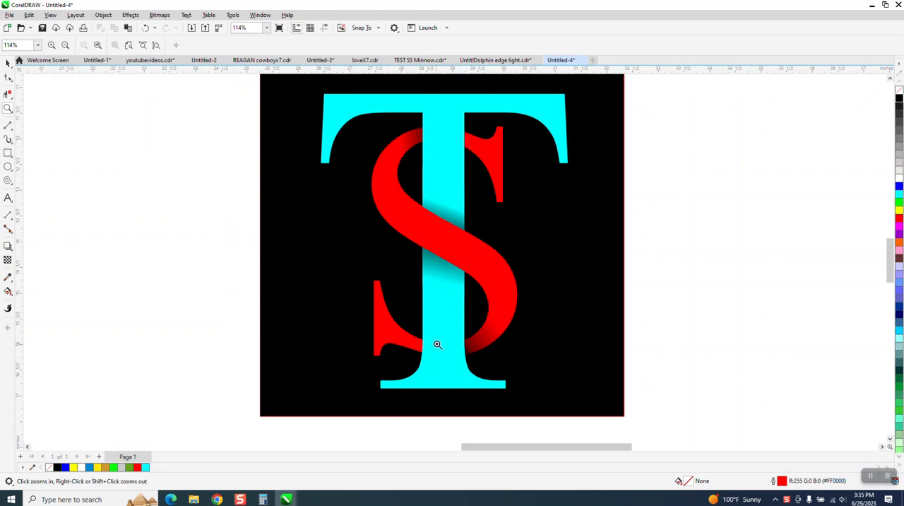
- Create the artistic text "TS" beside the finished monogram, scale it to about 529 pt, and set its font to Times New Roman
{"action": "scroll", "coordinate": [449, 220], "scroll_direction": "down", "scroll_amount": 2}
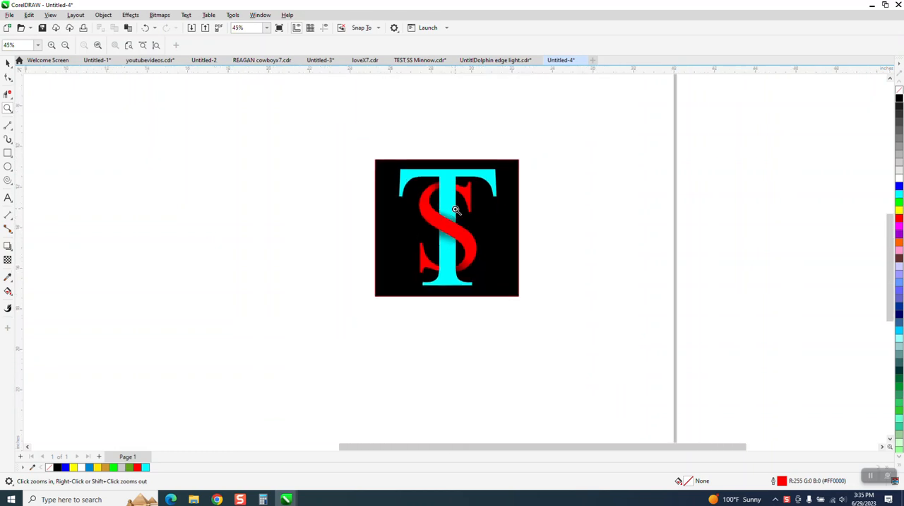
{"action": "left_click_drag", "start_coordinate": [394, 155], "coordinate": [548, 324]}
{"action": "scroll", "coordinate": [539, 293], "scroll_direction": "down", "scroll_amount": 3}
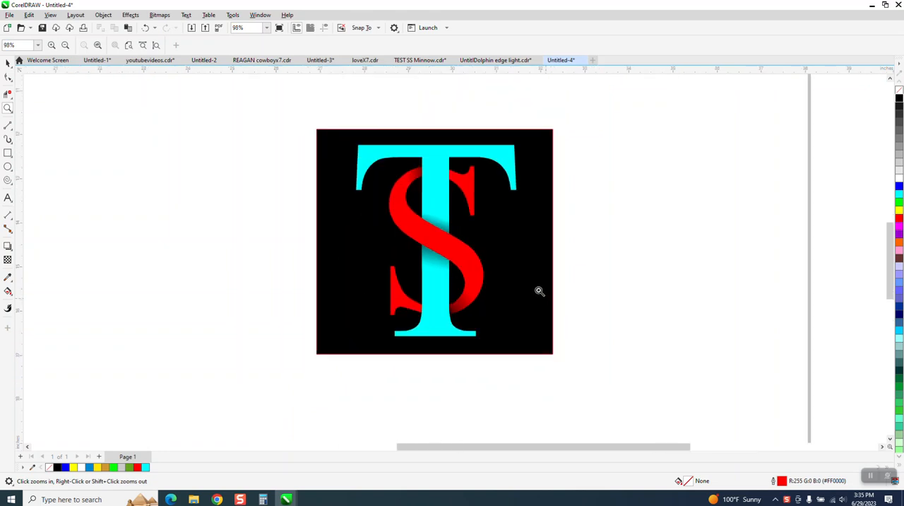
{"action": "left_click", "coordinate": [8, 198]}
{"action": "left_click", "coordinate": [251, 212]}
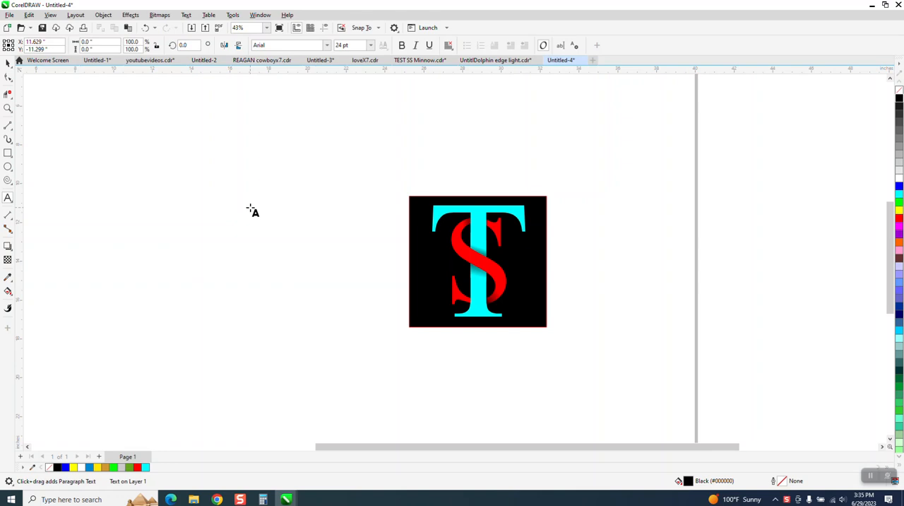
{"action": "type", "text": "TS"}
{"action": "left_click_drag", "start_coordinate": [157, 215], "coordinate": [330, 311]}
{"action": "left_click", "coordinate": [8, 63]}
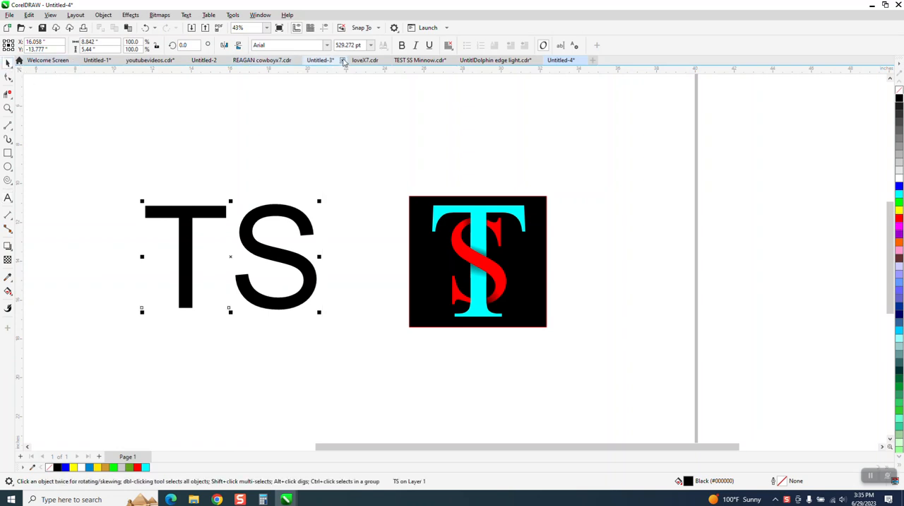
{"action": "left_click", "coordinate": [289, 45]}
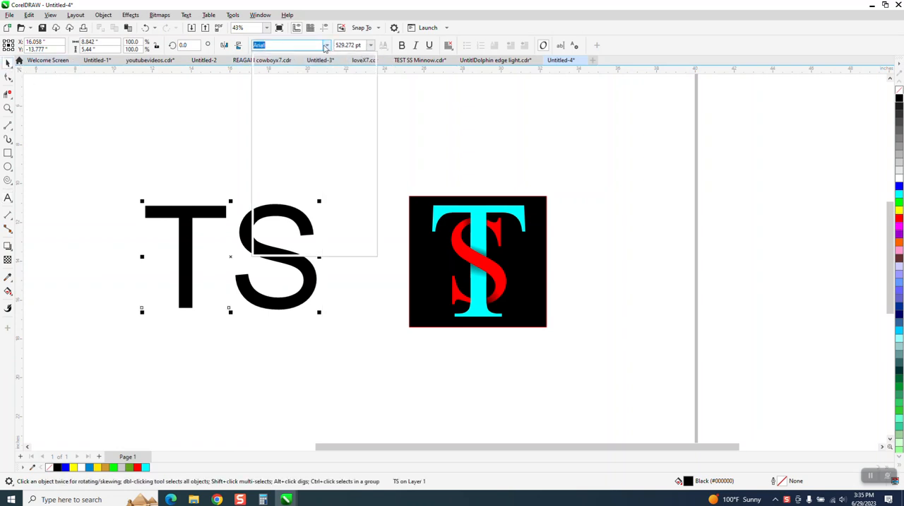
{"action": "left_click", "coordinate": [307, 75]}
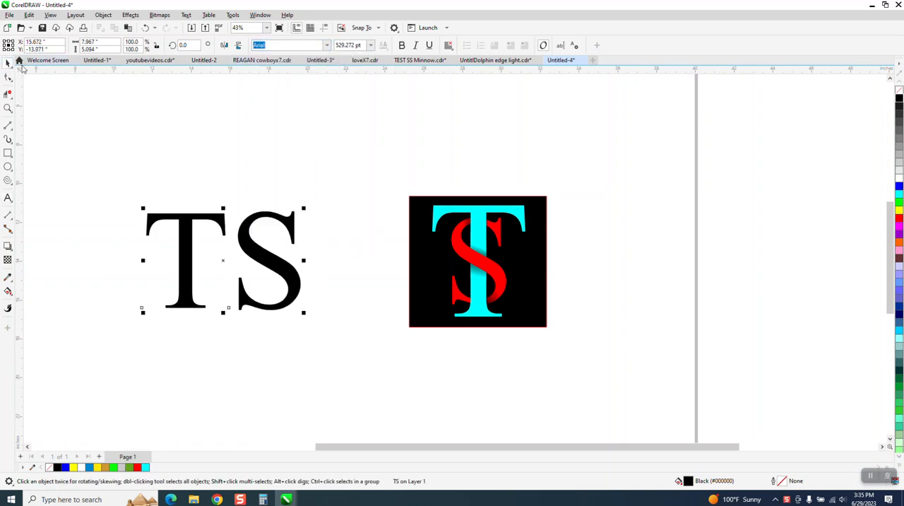
- Break the TS text apart into separate letters and convert both letters to curves
{"action": "left_click", "coordinate": [103, 15]}
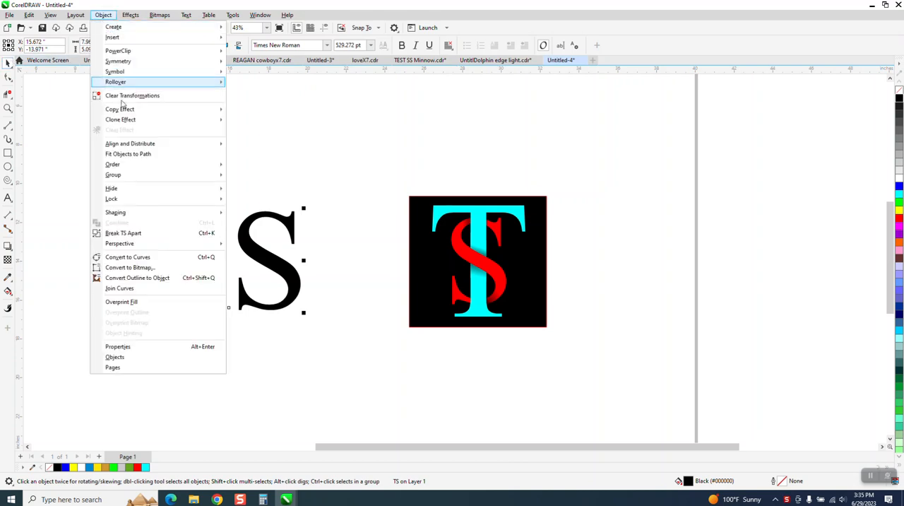
{"action": "left_click", "coordinate": [141, 233]}
{"action": "left_click_drag", "start_coordinate": [127, 180], "coordinate": [347, 343]}
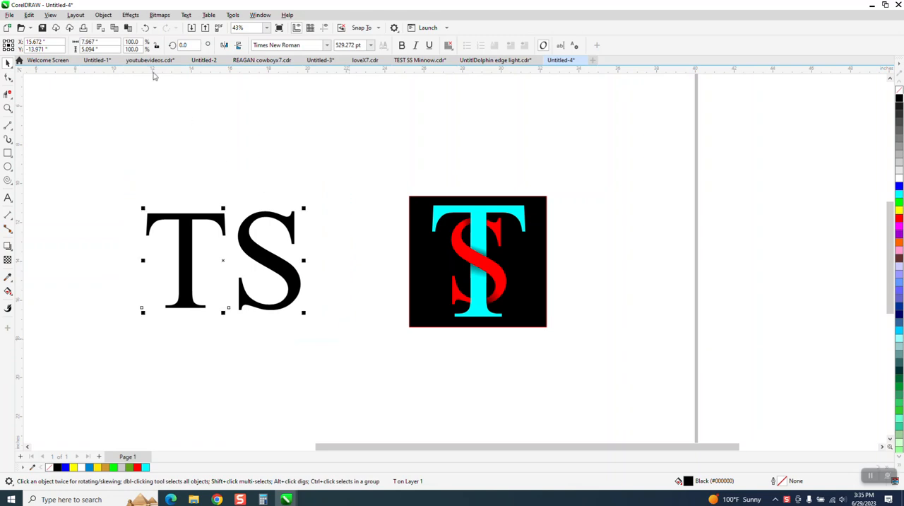
{"action": "left_click", "coordinate": [103, 15]}
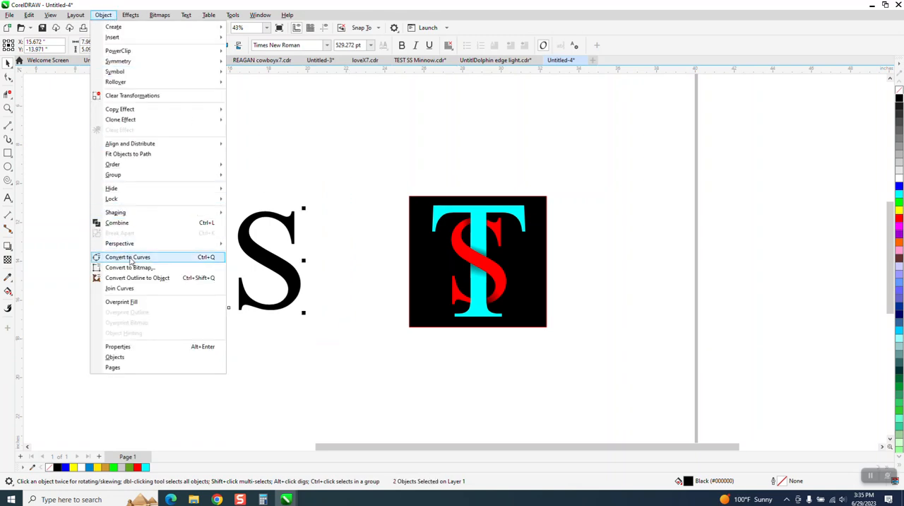
{"action": "left_click", "coordinate": [127, 257]}
- Scale the letter S down proportionally to about 73% of its size
{"action": "left_click", "coordinate": [309, 238]}
{"action": "left_click", "coordinate": [296, 231]}
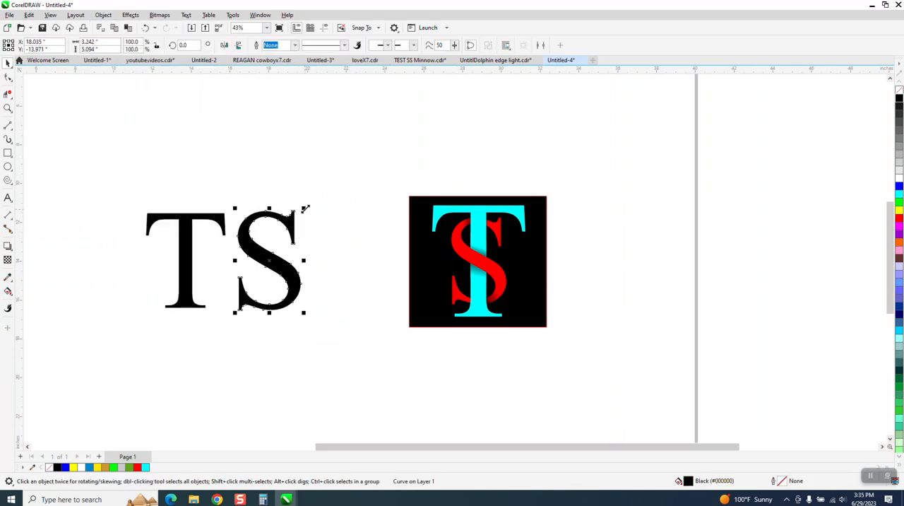
{"action": "left_click_drag", "start_coordinate": [303, 209], "coordinate": [286, 236]}
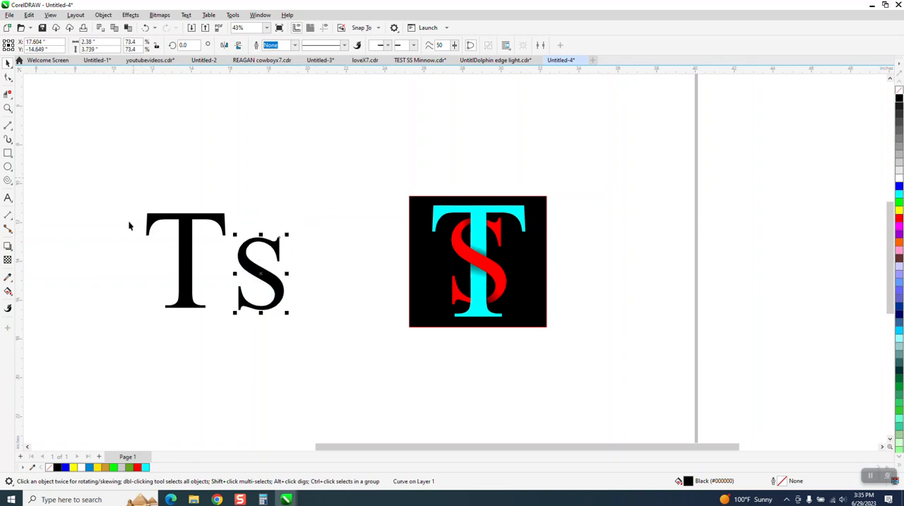
- Give both letters no fill, leaving a black hairline outline, and center them on the page so they overlap
{"action": "left_click_drag", "start_coordinate": [131, 181], "coordinate": [375, 363]}
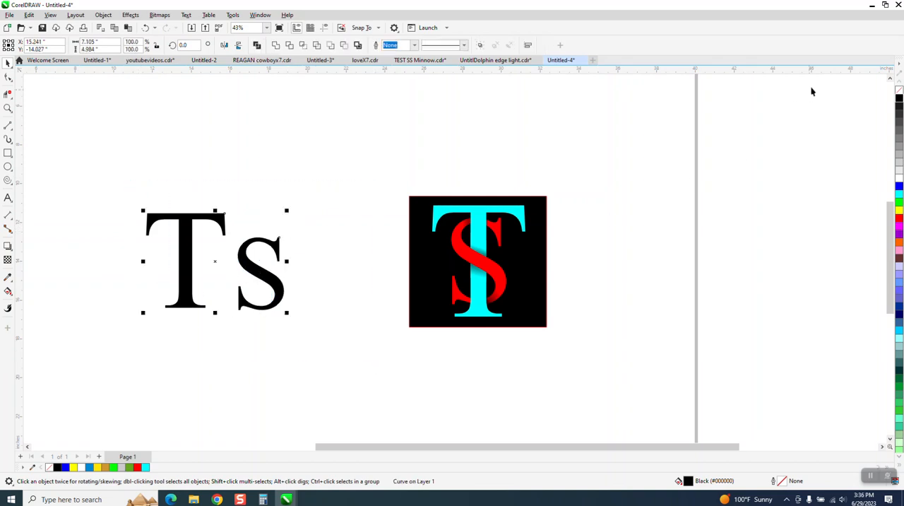
{"action": "left_click", "coordinate": [899, 90]}
{"action": "key", "text": "p"}
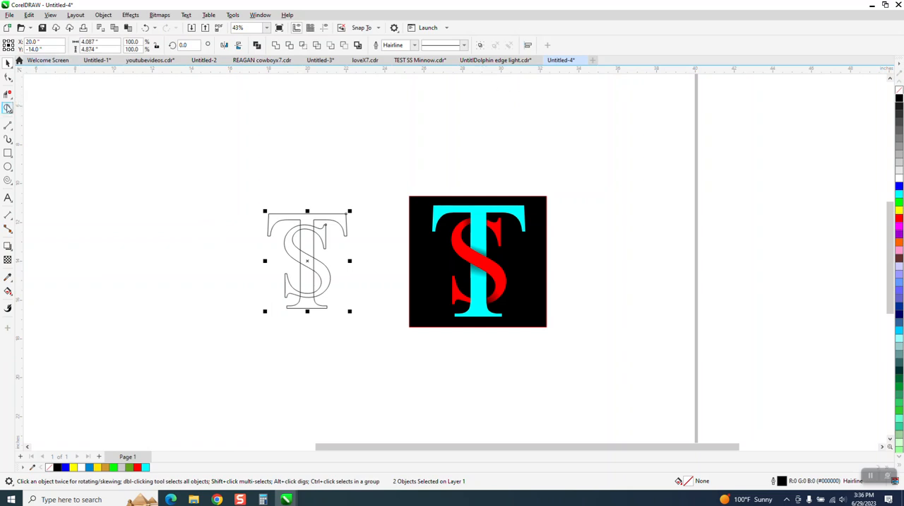
- Delete the overlapping virtual segments so the S passes behind the T's stem at its upper and lower curves and in front at its middle
{"action": "left_click", "coordinate": [7, 107]}
{"action": "left_click_drag", "start_coordinate": [273, 188], "coordinate": [474, 346]}
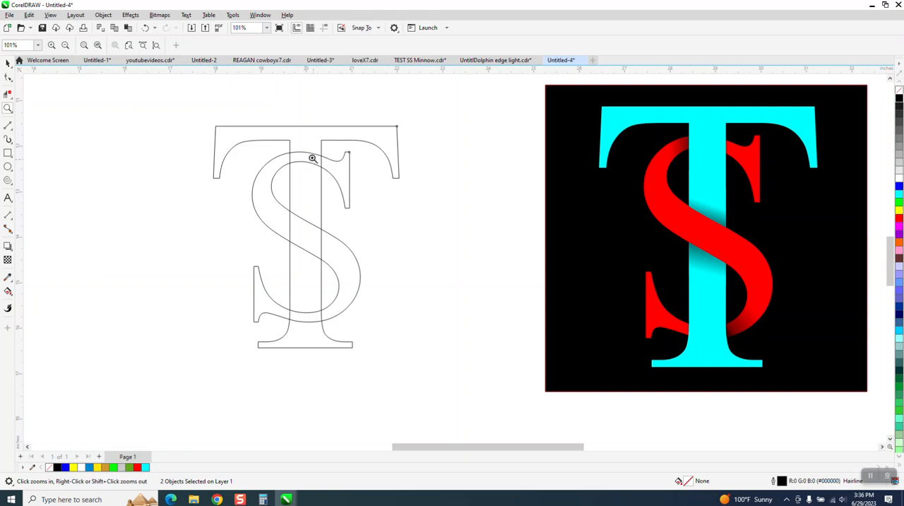
{"action": "left_click", "coordinate": [8, 63]}
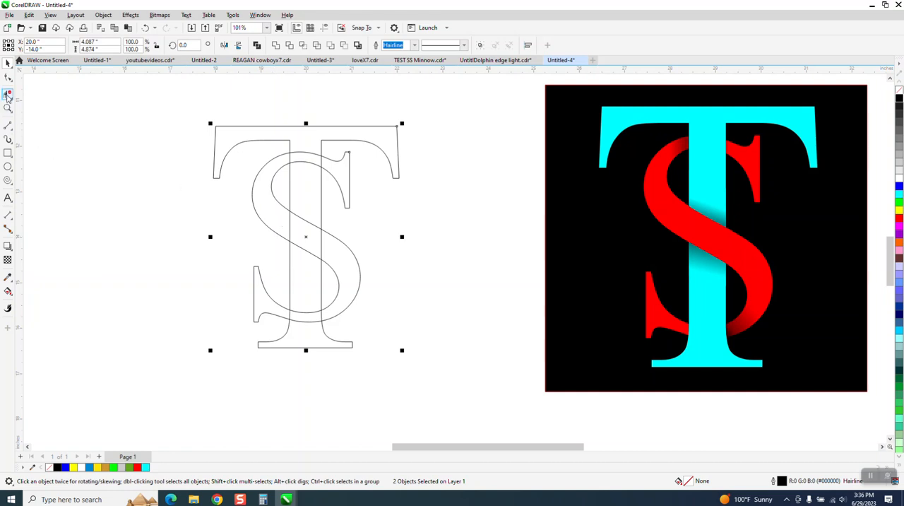
{"action": "left_click", "coordinate": [8, 94]}
{"action": "left_click_drag", "start_coordinate": [300, 145], "coordinate": [305, 178]}
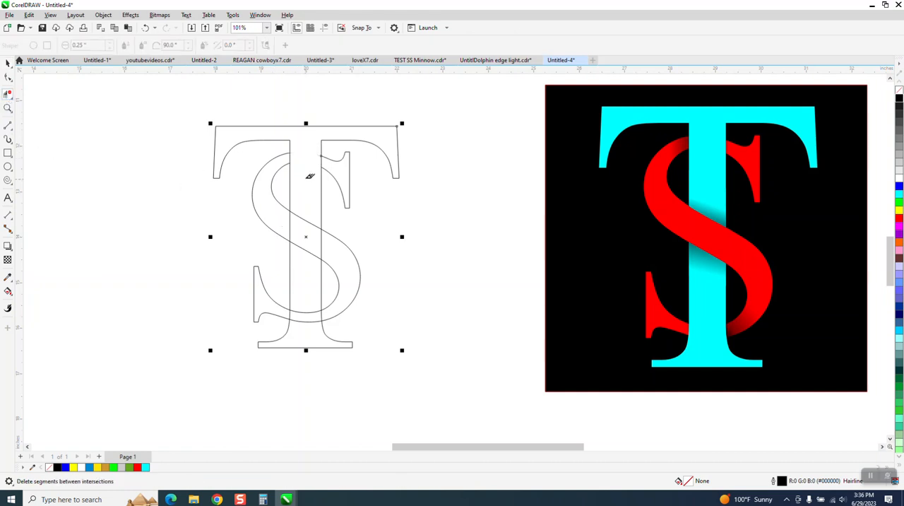
{"action": "left_click_drag", "start_coordinate": [310, 295], "coordinate": [314, 327]}
{"action": "left_click", "coordinate": [295, 216]}
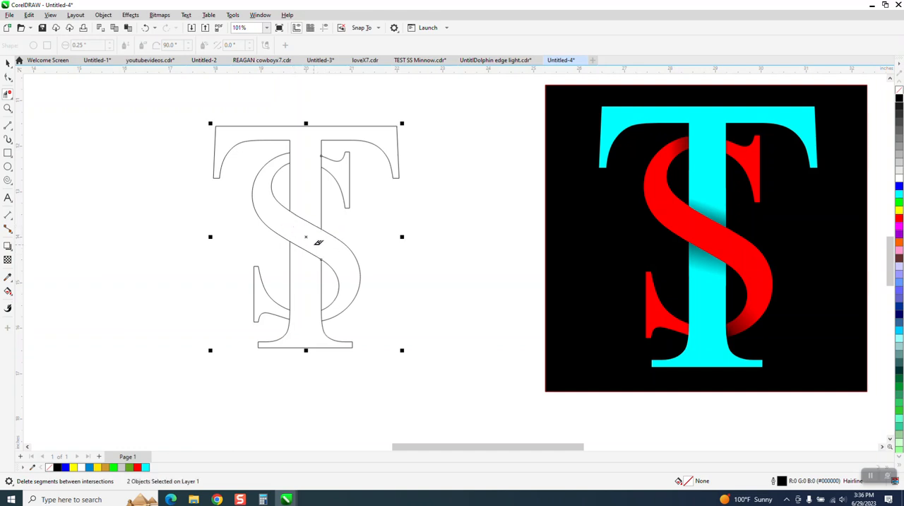
- Smart Fill the T's upper and lower regions with cyan and no outline
{"action": "left_click", "coordinate": [8, 290]}
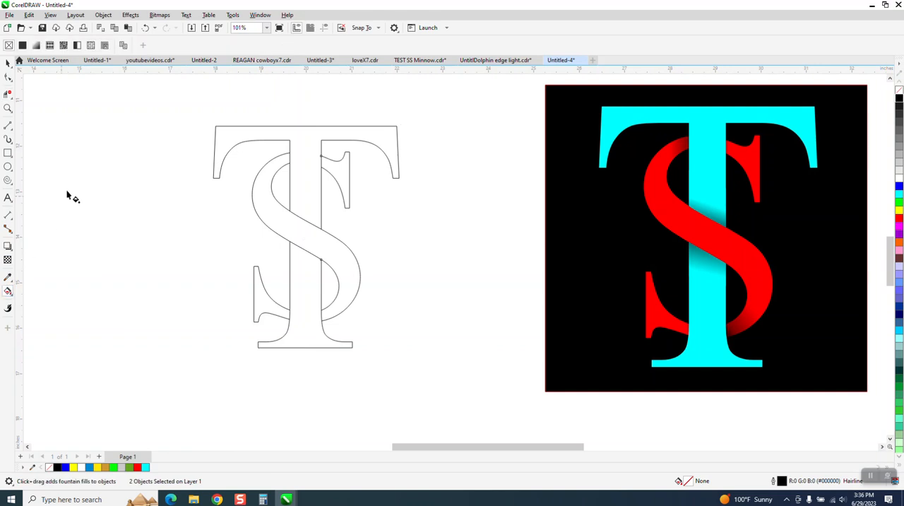
{"action": "left_click", "coordinate": [11, 297]}
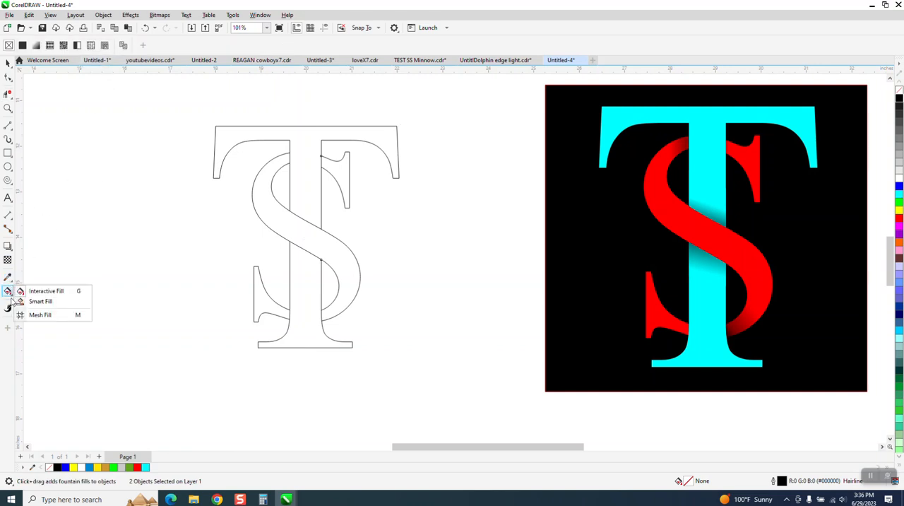
{"action": "left_click", "coordinate": [43, 299]}
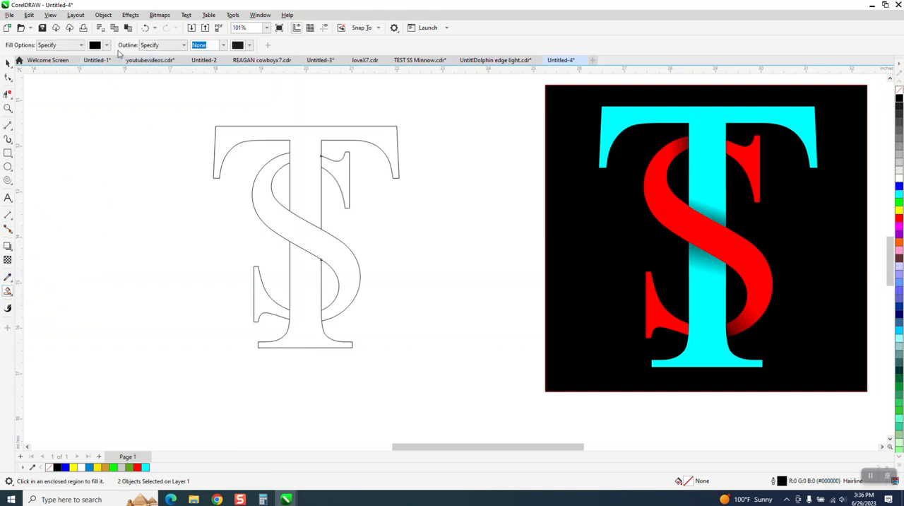
{"action": "left_click", "coordinate": [106, 45]}
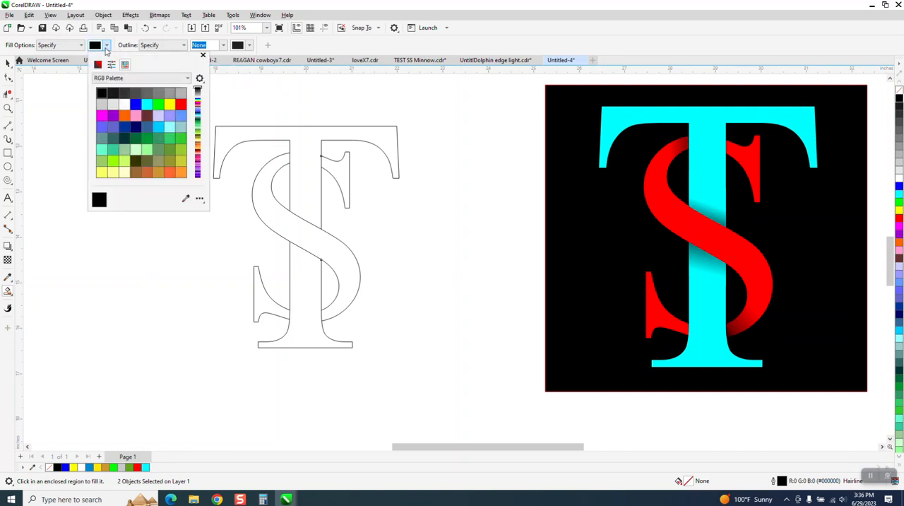
{"action": "left_click", "coordinate": [147, 105]}
{"action": "left_click", "coordinate": [313, 143]}
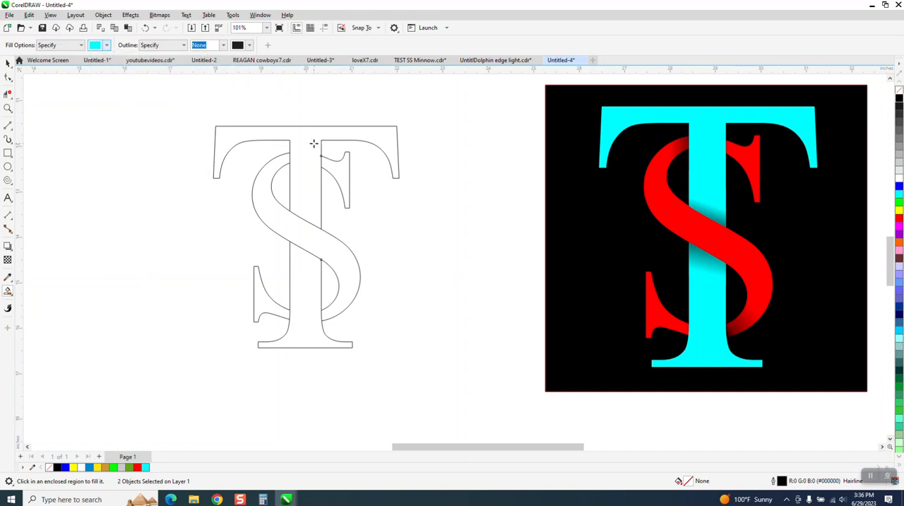
{"action": "left_click", "coordinate": [310, 283]}
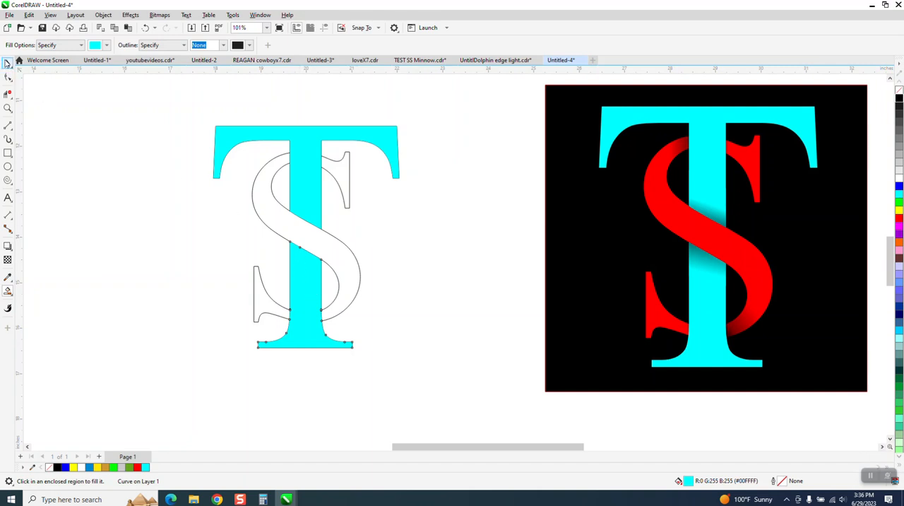
- Weld the two cyan pieces of the T into one object, test-move it, and undo the move
{"action": "left_click", "coordinate": [6, 63]}
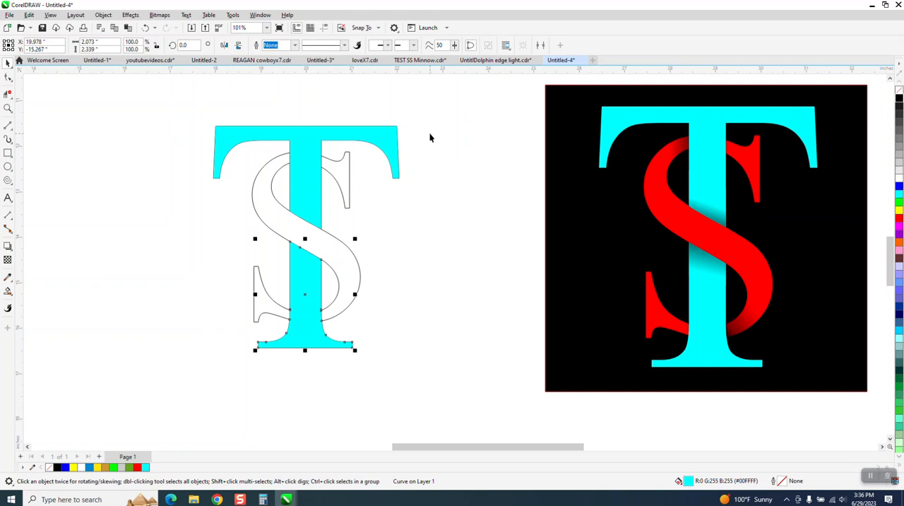
{"action": "left_click", "coordinate": [397, 144], "text": "shift"}
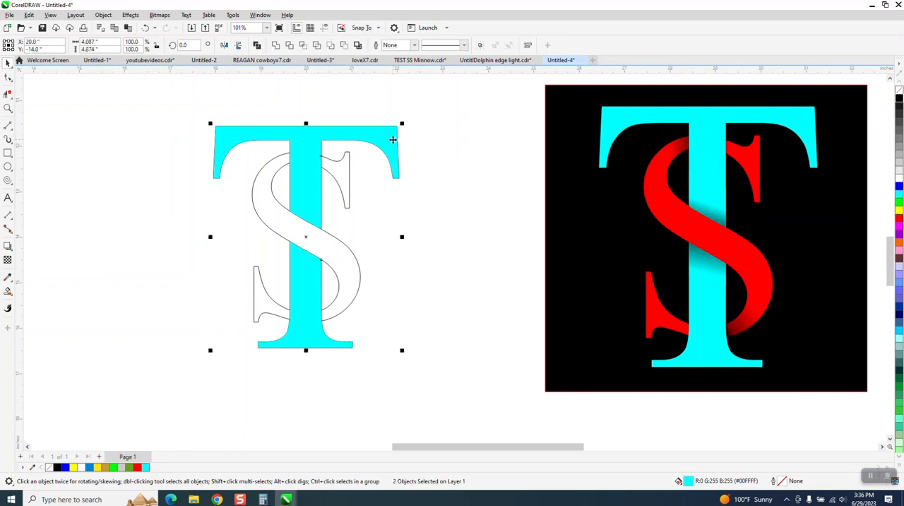
{"action": "left_click", "coordinate": [275, 46]}
{"action": "left_click_drag", "start_coordinate": [308, 177], "coordinate": [467, 184]}
{"action": "left_click", "coordinate": [144, 28]}
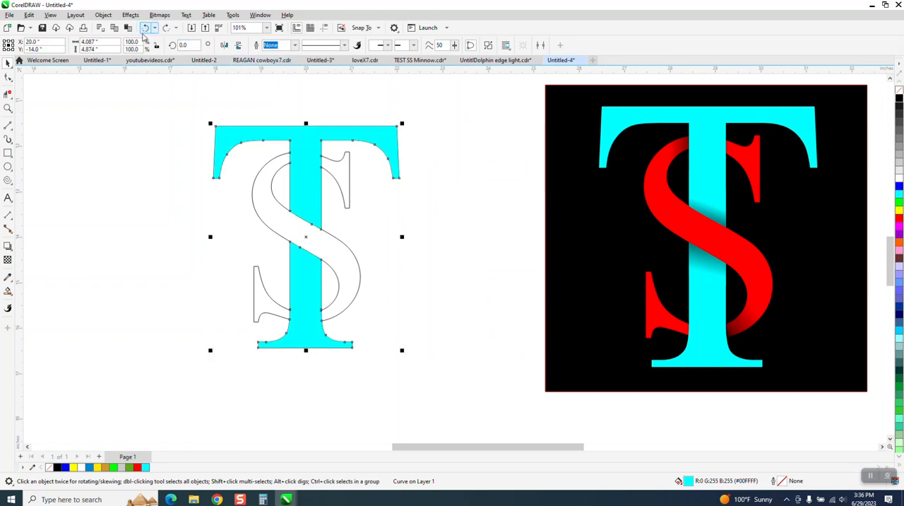
- Smart Fill the S's upper serif, main body and lower serif regions with red
{"action": "left_click", "coordinate": [8, 290]}
{"action": "left_click", "coordinate": [106, 45]}
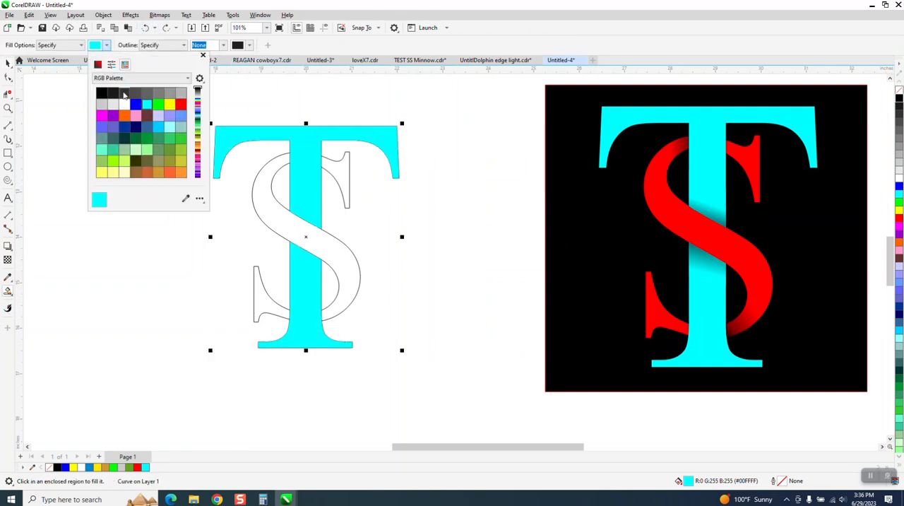
{"action": "left_click", "coordinate": [181, 105]}
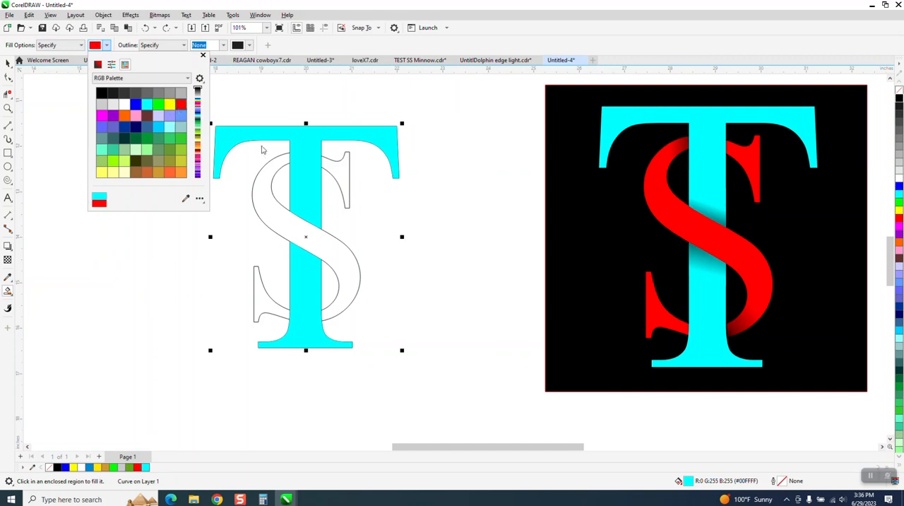
{"action": "left_click", "coordinate": [347, 179]}
{"action": "left_click", "coordinate": [342, 181]}
{"action": "left_click", "coordinate": [261, 198]}
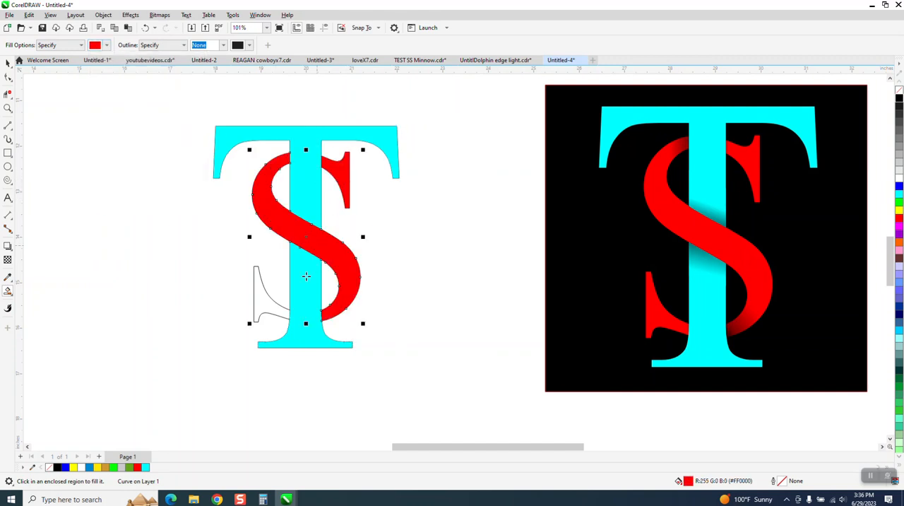
{"action": "left_click", "coordinate": [258, 305]}
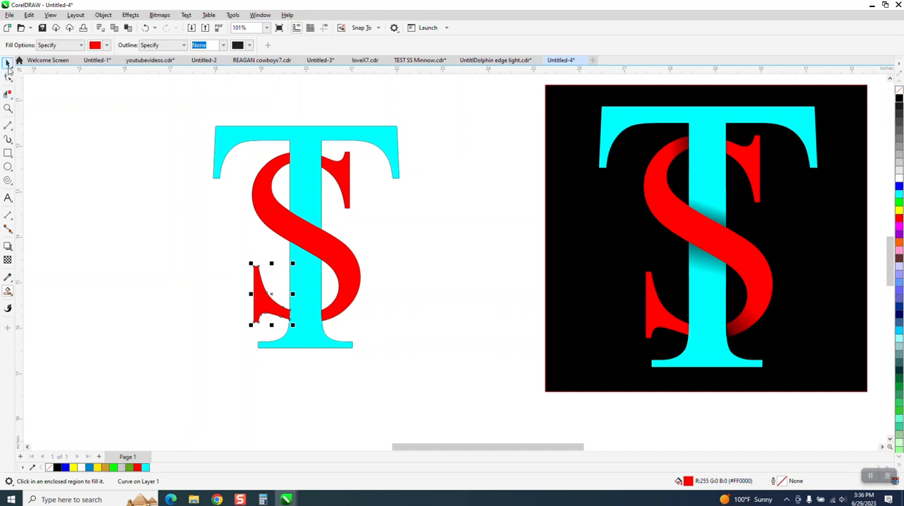
- Remove the outline from all objects of the new TS monogram
{"action": "left_click", "coordinate": [8, 62]}
{"action": "left_click_drag", "start_coordinate": [235, 213], "coordinate": [508, 400]}
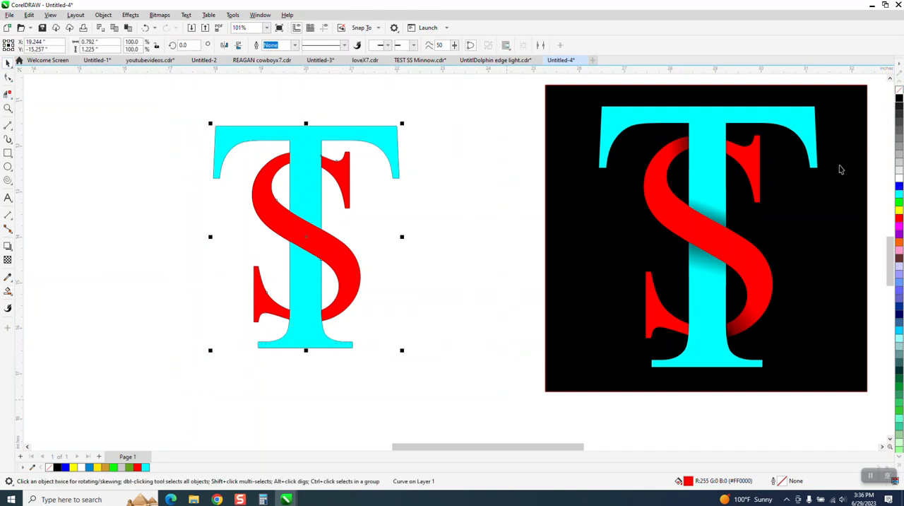
{"action": "right_click", "coordinate": [899, 90]}
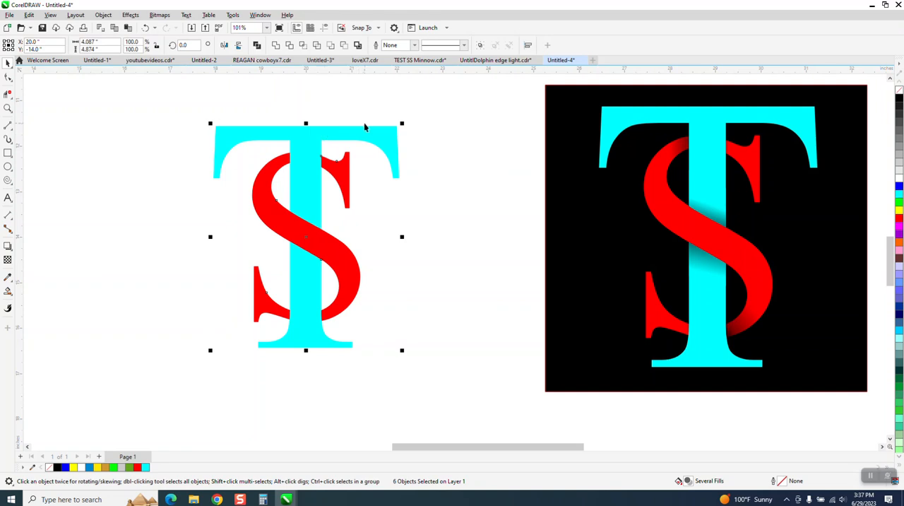
- Draw six straight dividing lines: four across the S's curves beside the T's stem and two across the stem above and below the S's diagonal
{"action": "left_click", "coordinate": [9, 125]}
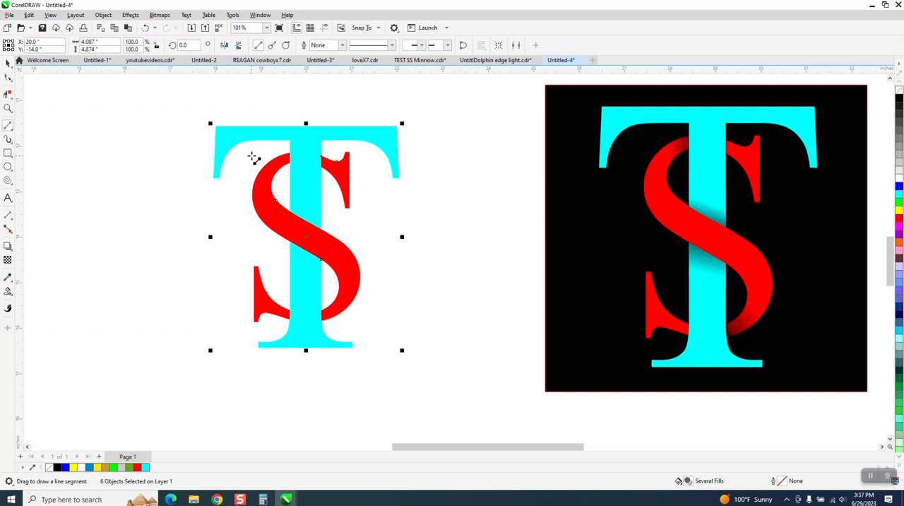
{"action": "left_click_drag", "start_coordinate": [252, 156], "coordinate": [280, 185]}
{"action": "left_click_drag", "start_coordinate": [336, 152], "coordinate": [334, 189]}
{"action": "left_click_drag", "start_coordinate": [276, 280], "coordinate": [275, 325]}
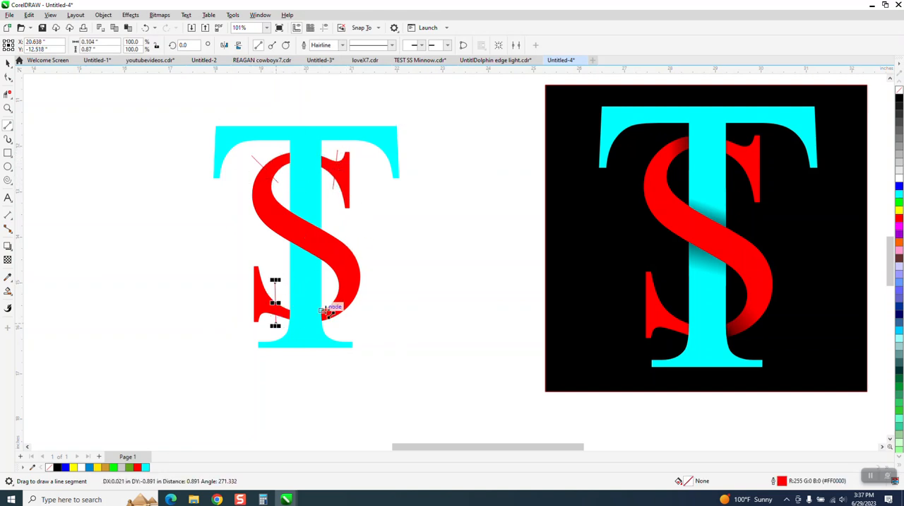
{"action": "left_click_drag", "start_coordinate": [327, 288], "coordinate": [341, 318]}
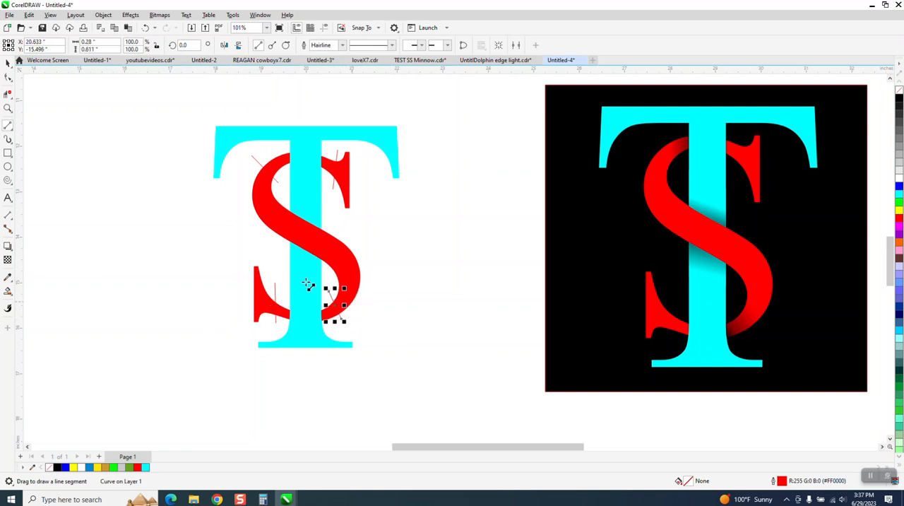
{"action": "left_click_drag", "start_coordinate": [276, 258], "coordinate": [334, 275]}
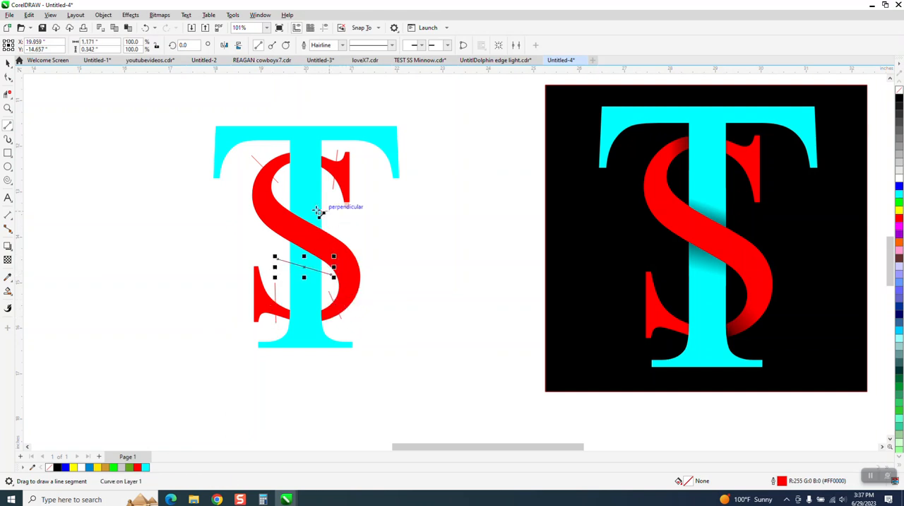
{"action": "left_click_drag", "start_coordinate": [331, 212], "coordinate": [282, 196]}
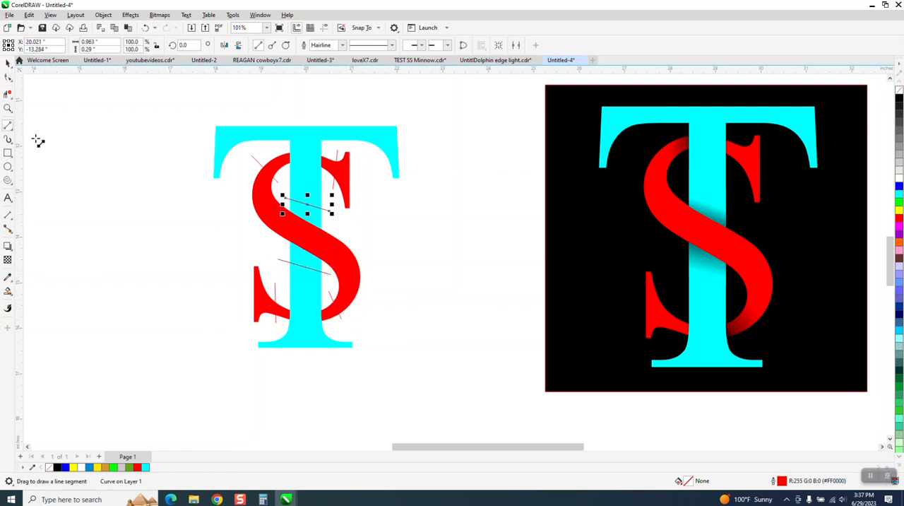
- Smart Fill the six overlap regions between the dividing lines and the letter crossings with black and no outline
{"action": "left_click", "coordinate": [8, 292]}
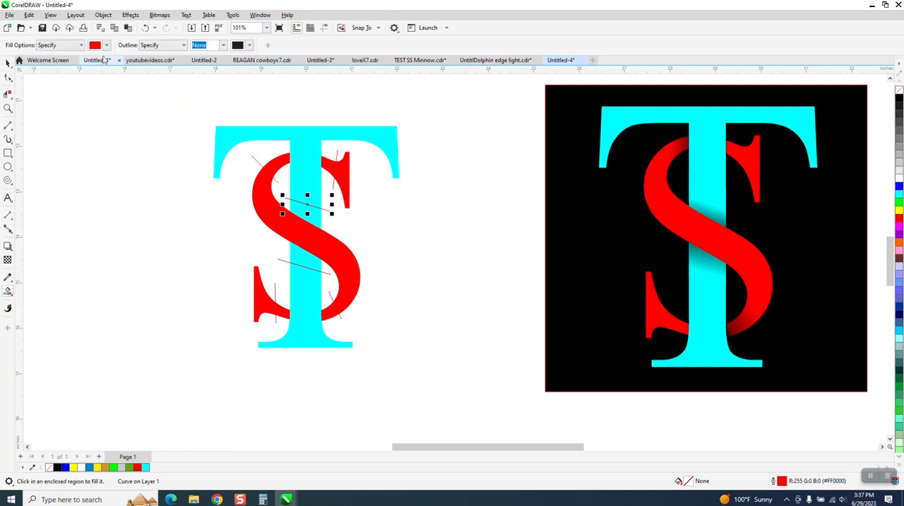
{"action": "left_click", "coordinate": [106, 45]}
{"action": "left_click", "coordinate": [102, 93]}
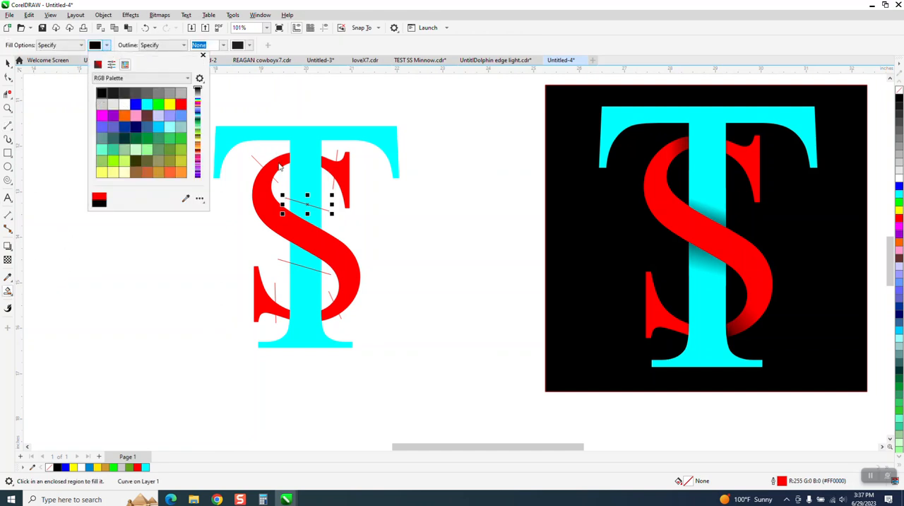
{"action": "left_click", "coordinate": [277, 163]}
{"action": "left_click", "coordinate": [331, 166]}
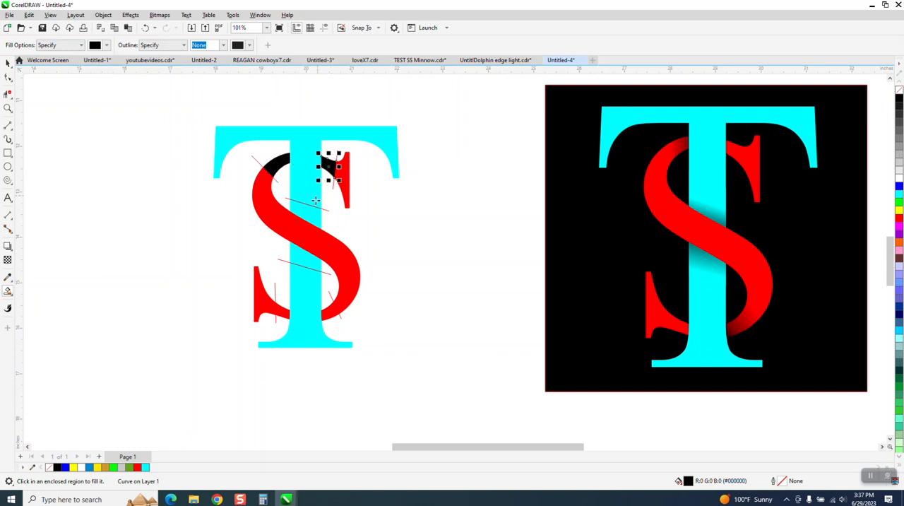
{"action": "left_click", "coordinate": [312, 216]}
{"action": "left_click", "coordinate": [309, 260]}
{"action": "left_click", "coordinate": [281, 311]}
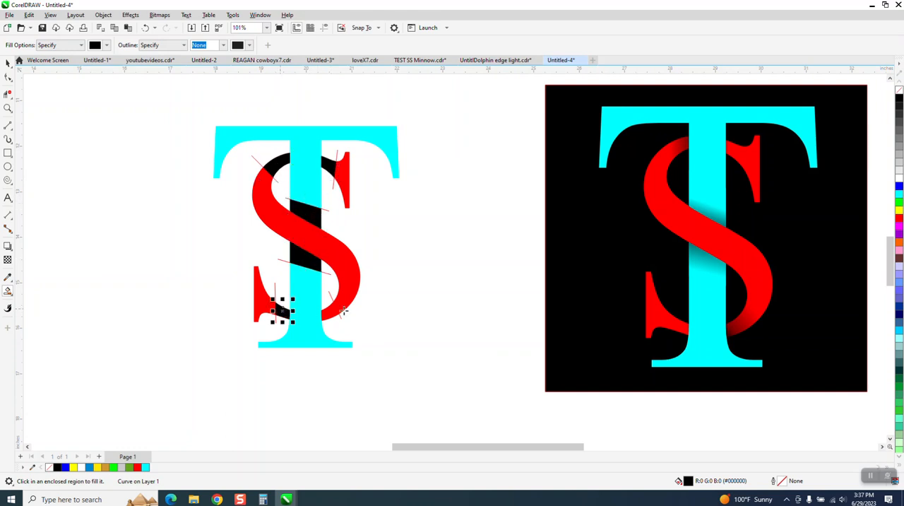
{"action": "left_click", "coordinate": [328, 310]}
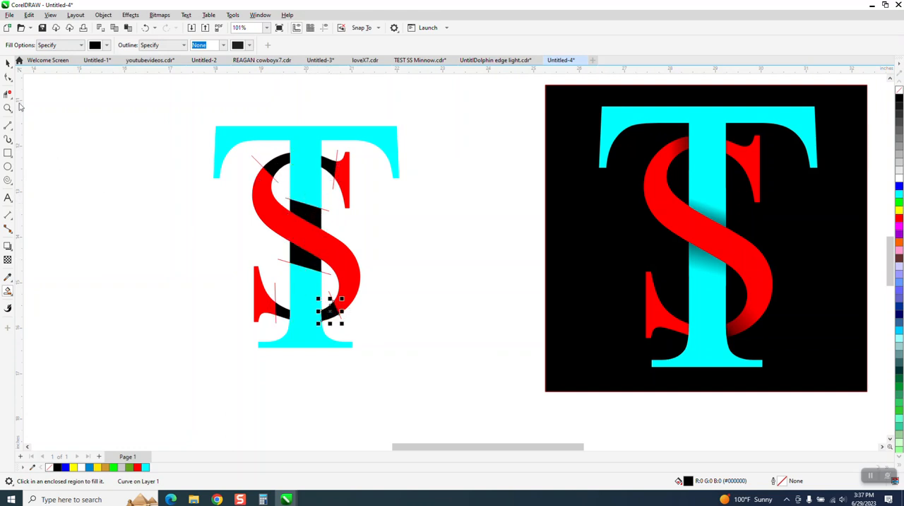
- Delete all the dividing lines drawn across the S and the T's stem
{"action": "left_click", "coordinate": [8, 63]}
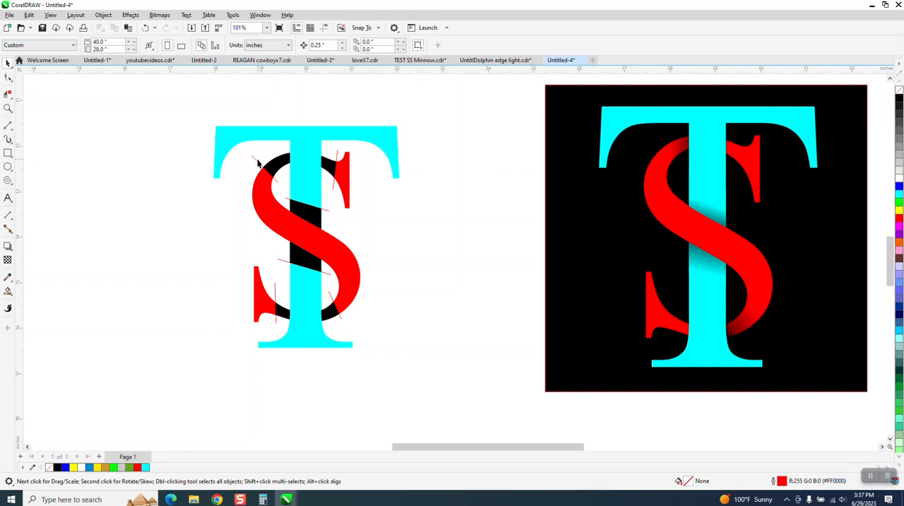
{"action": "left_click", "coordinate": [255, 160]}
{"action": "key", "text": "Delete"}
{"action": "left_click", "coordinate": [303, 202]}
{"action": "key", "text": "Delete"}
{"action": "left_click", "coordinate": [330, 274]}
{"action": "key", "text": "Delete"}
{"action": "left_click", "coordinate": [339, 315]}
{"action": "key", "text": "Delete"}
{"action": "left_click", "coordinate": [276, 321]}
{"action": "key", "text": "Delete"}
- Apply a black-to-white linear fountain fill to the black S piece at the upper left of the T's stem
{"action": "left_click", "coordinate": [262, 162]}
{"action": "left_click", "coordinate": [8, 107]}
{"action": "left_click_drag", "start_coordinate": [228, 113], "coordinate": [428, 252]}
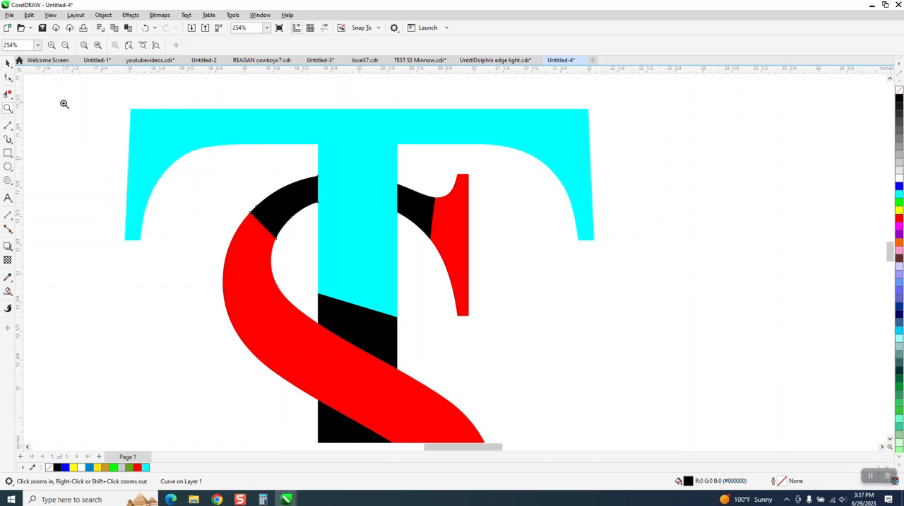
{"action": "left_click", "coordinate": [7, 63]}
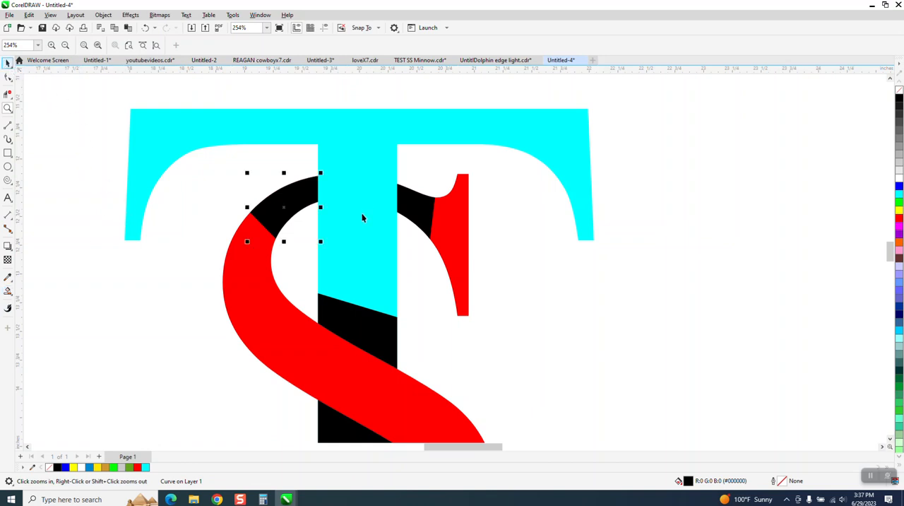
{"action": "left_click", "coordinate": [8, 291]}
{"action": "left_click", "coordinate": [47, 290]}
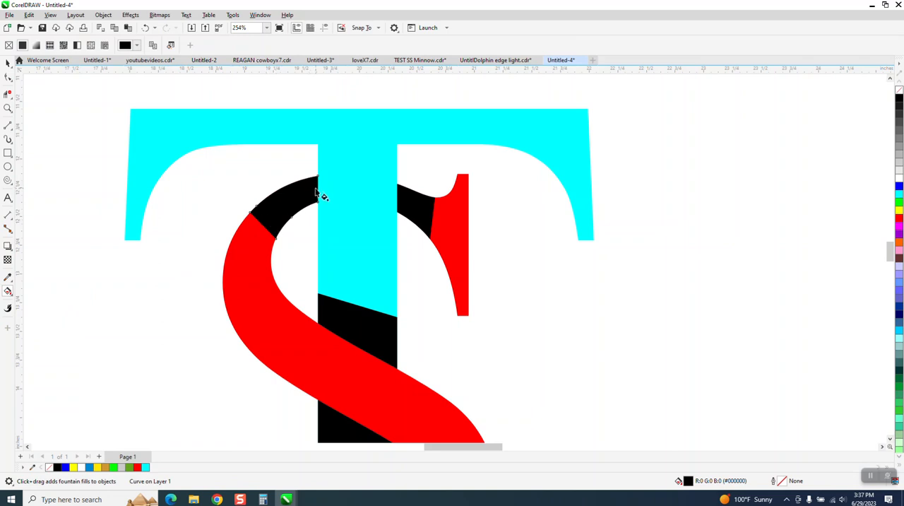
{"action": "left_click_drag", "start_coordinate": [317, 188], "coordinate": [270, 221]}
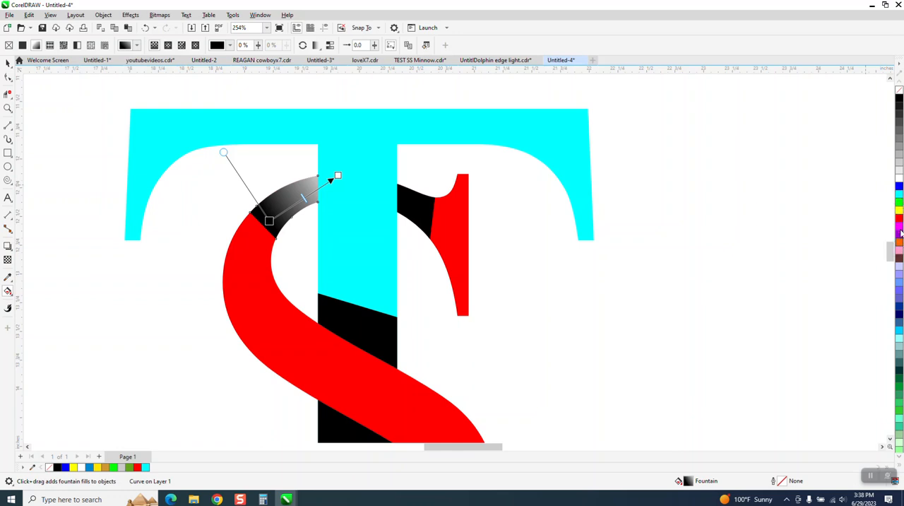
- Undo a trial red end colour and reverse the fountain fill so black starts at the T's stem and white ends at the red S
{"action": "left_click_drag", "start_coordinate": [898, 221], "coordinate": [337, 175]}
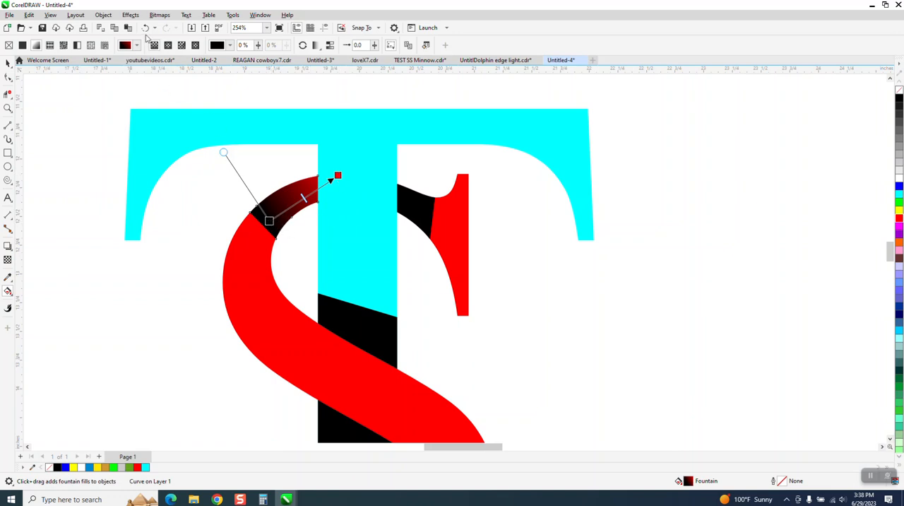
{"action": "left_click", "coordinate": [145, 27]}
{"action": "left_click", "coordinate": [269, 221]}
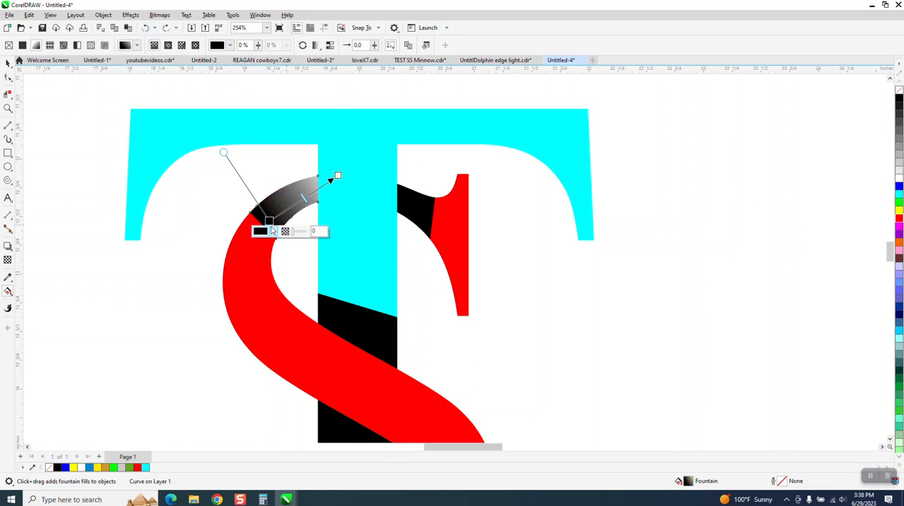
{"action": "left_click_drag", "start_coordinate": [269, 221], "coordinate": [317, 164]}
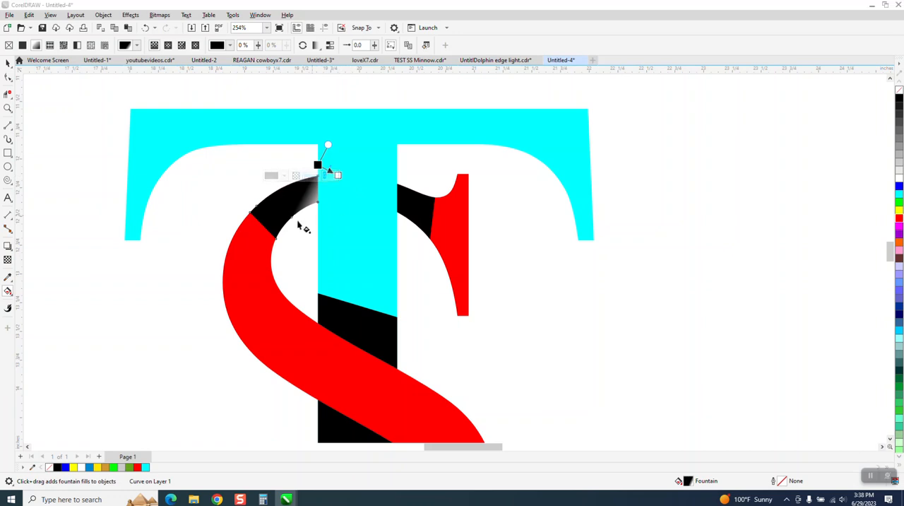
{"action": "left_click_drag", "start_coordinate": [336, 175], "coordinate": [253, 243]}
{"action": "left_click_drag", "start_coordinate": [317, 166], "coordinate": [321, 182]}
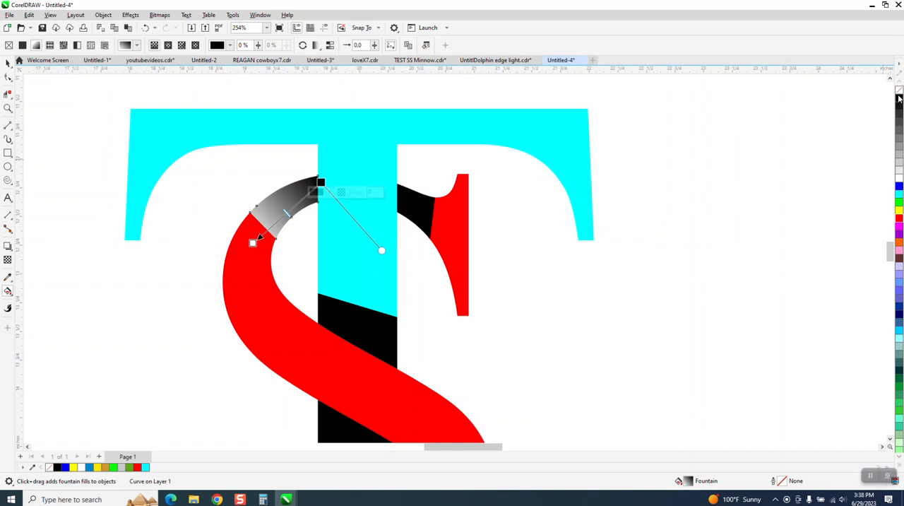
- Change the fountain fill's white end to red, shorten the fade toward the stem, and move its black start behind the stem
{"action": "left_click_drag", "start_coordinate": [898, 99], "coordinate": [878, 110]}
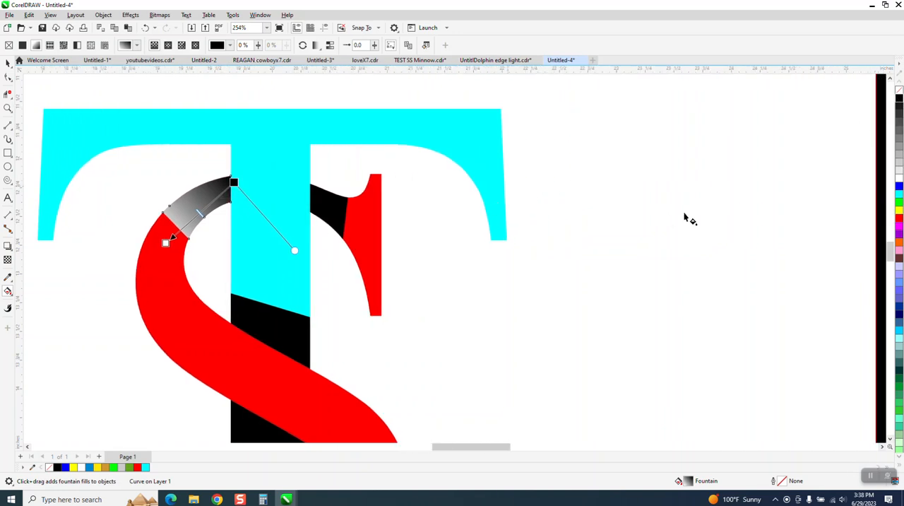
{"action": "left_click_drag", "start_coordinate": [897, 223], "coordinate": [187, 212]}
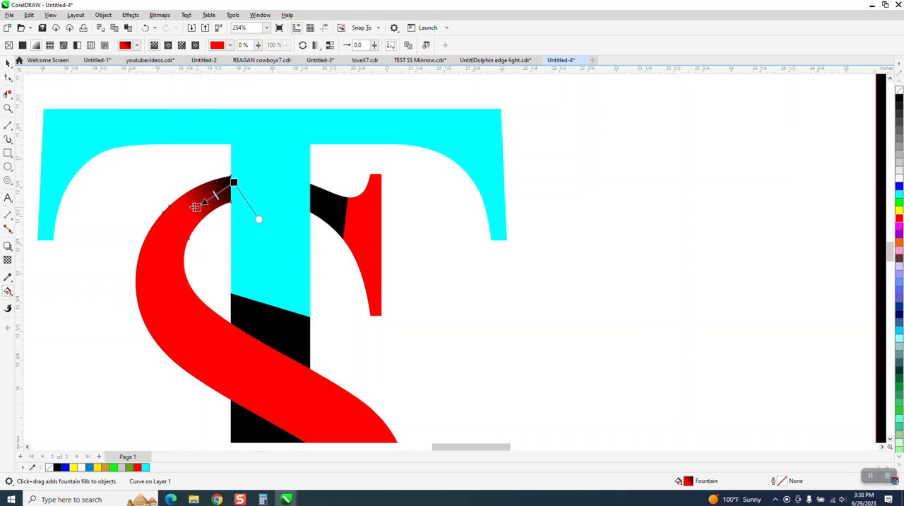
{"action": "left_click_drag", "start_coordinate": [187, 212], "coordinate": [197, 202]}
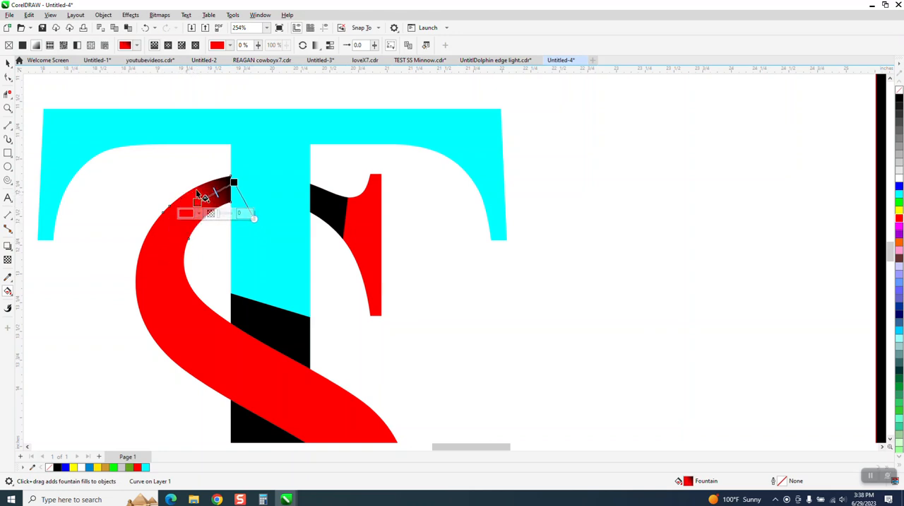
{"action": "left_click_drag", "start_coordinate": [234, 183], "coordinate": [253, 175]}
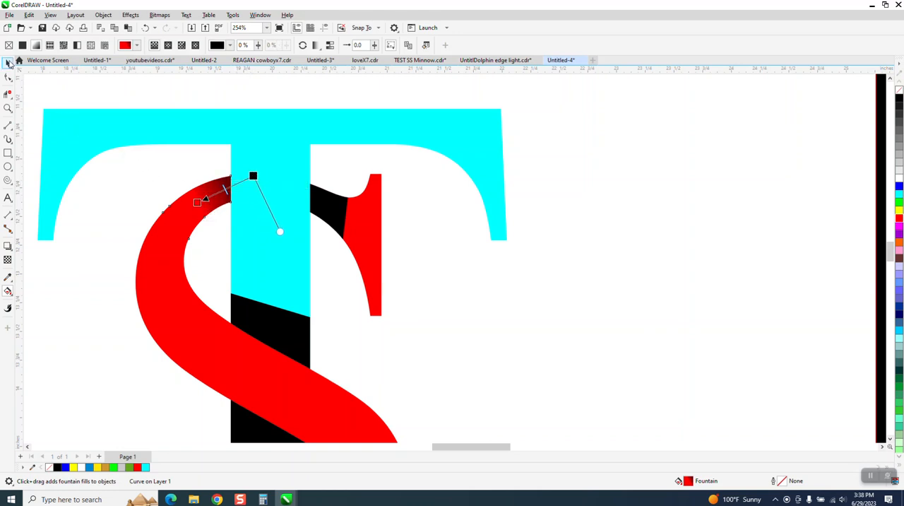
{"action": "left_click", "coordinate": [8, 62]}
- Apply a black-to-red fountain fill to the black S piece at the upper right of the stem, with black starting just behind the stem
{"action": "scroll", "coordinate": [346, 163], "scroll_direction": "down", "scroll_amount": 2}
{"action": "scroll", "coordinate": [383, 180], "scroll_direction": "down", "scroll_amount": 1}
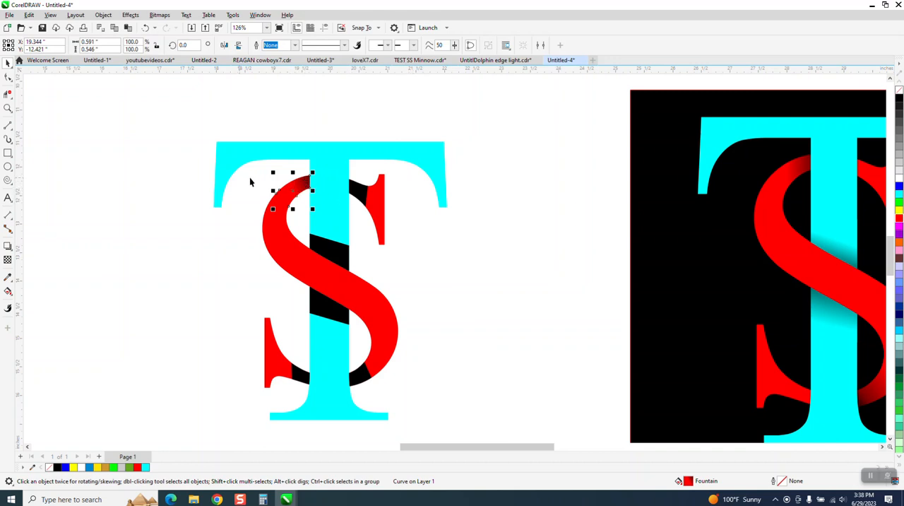
{"action": "left_click", "coordinate": [8, 108]}
{"action": "left_click_drag", "start_coordinate": [280, 161], "coordinate": [448, 244]}
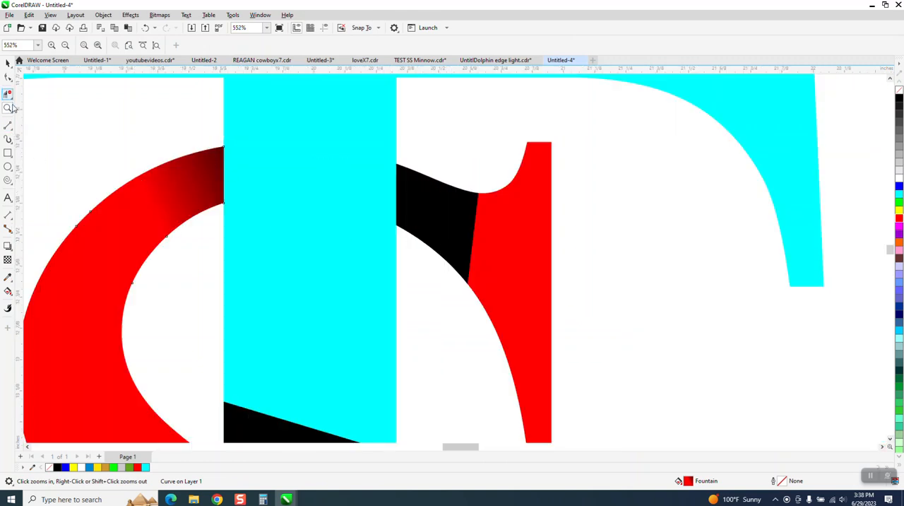
{"action": "left_click", "coordinate": [7, 63]}
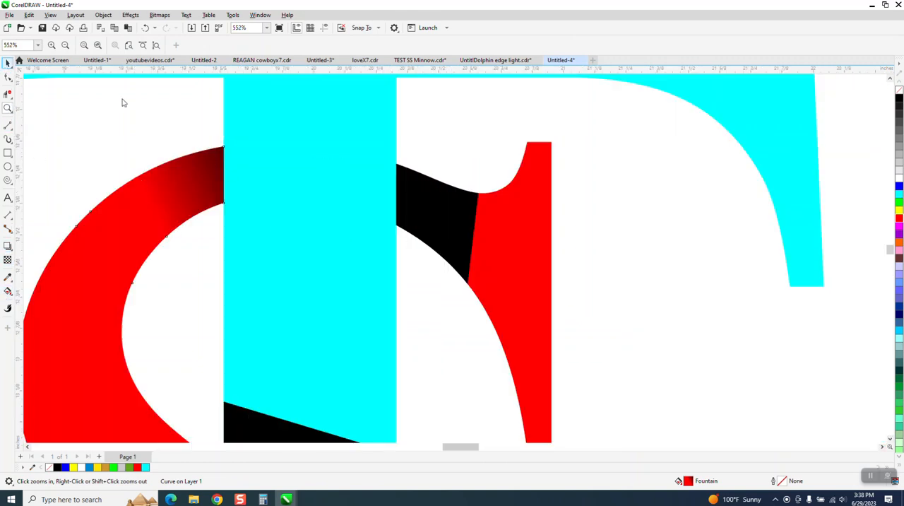
{"action": "left_click", "coordinate": [457, 242]}
{"action": "left_click", "coordinate": [8, 292]}
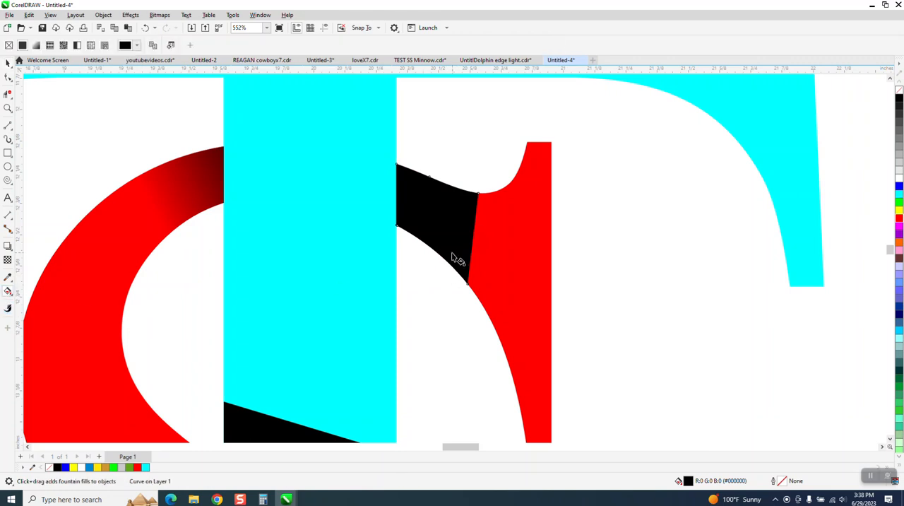
{"action": "left_click_drag", "start_coordinate": [463, 235], "coordinate": [399, 202]}
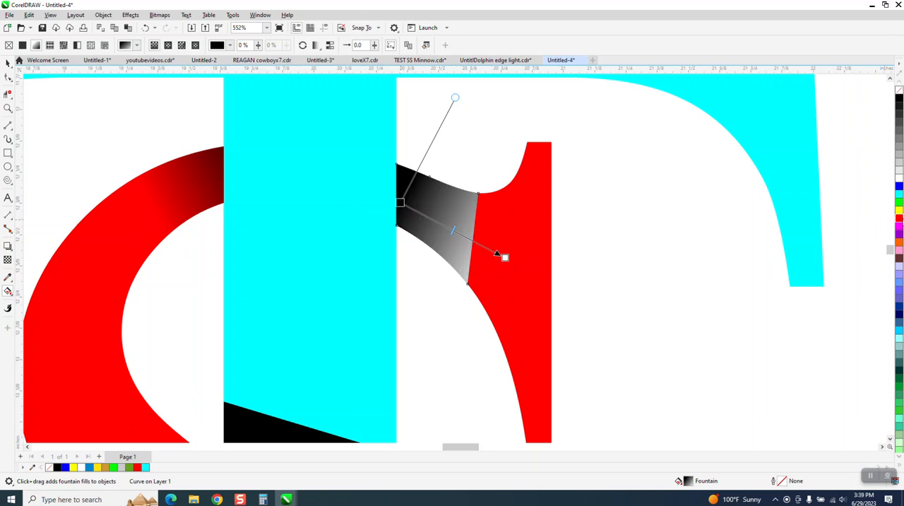
{"action": "left_click_drag", "start_coordinate": [505, 261], "coordinate": [382, 199]}
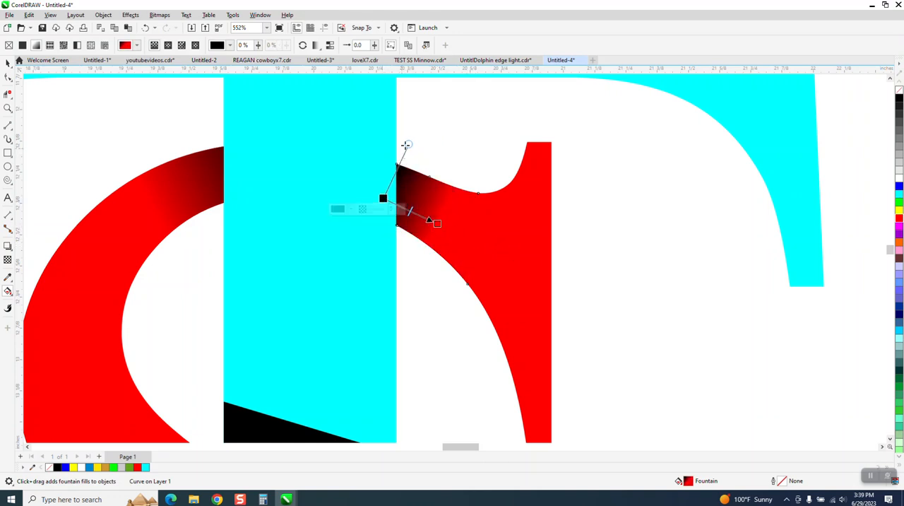
- Skew the upper-right piece's fountain fill parallel to the stem, and move its black start further behind the stem
{"action": "left_click_drag", "start_coordinate": [406, 143], "coordinate": [382, 140]}
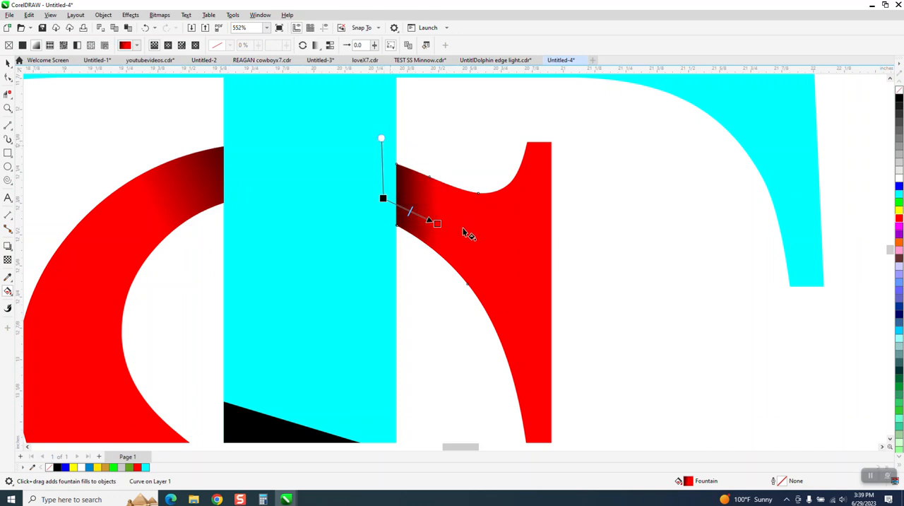
{"action": "left_click_drag", "start_coordinate": [434, 228], "coordinate": [433, 241]}
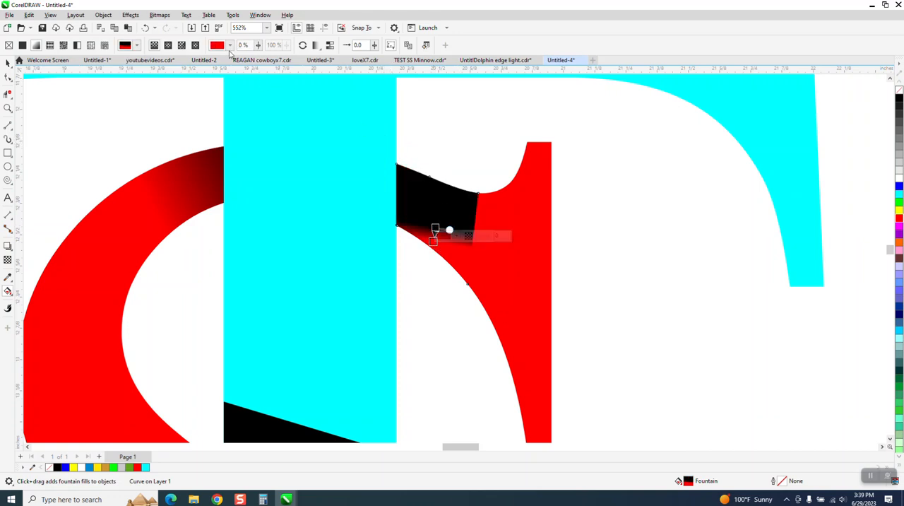
{"action": "left_click", "coordinate": [145, 29]}
{"action": "left_click_drag", "start_coordinate": [382, 200], "coordinate": [371, 195]}
{"action": "left_click_drag", "start_coordinate": [437, 225], "coordinate": [437, 231]}
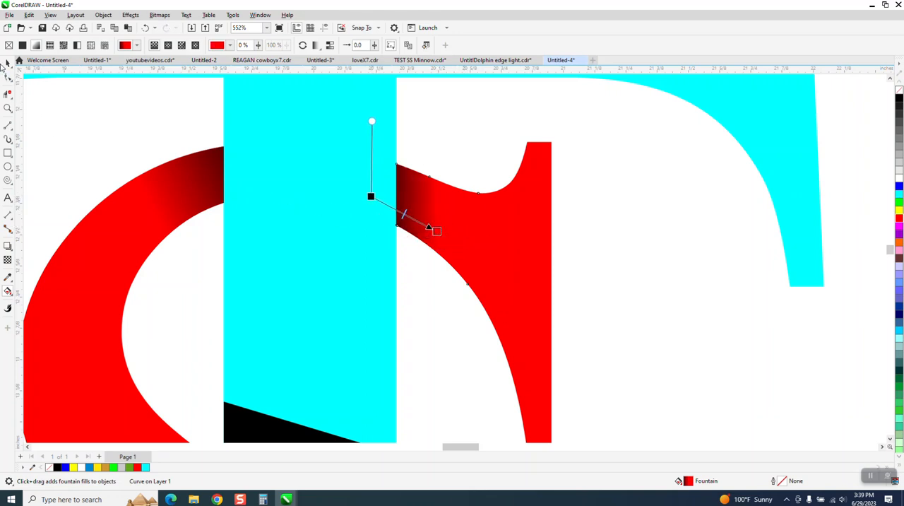
{"action": "left_click", "coordinate": [7, 63]}
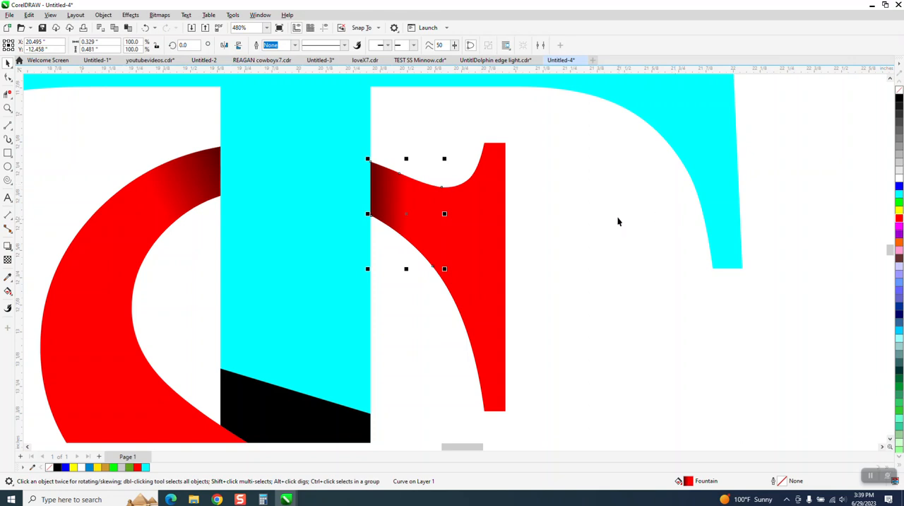
- Apply a black-to-cyan fountain fill to the black stem piece above the S's diagonal, black nearest the S, and angle it along the S's edge
{"action": "scroll", "coordinate": [617, 221], "scroll_direction": "down", "scroll_amount": 2}
{"action": "left_click", "coordinate": [454, 364]}
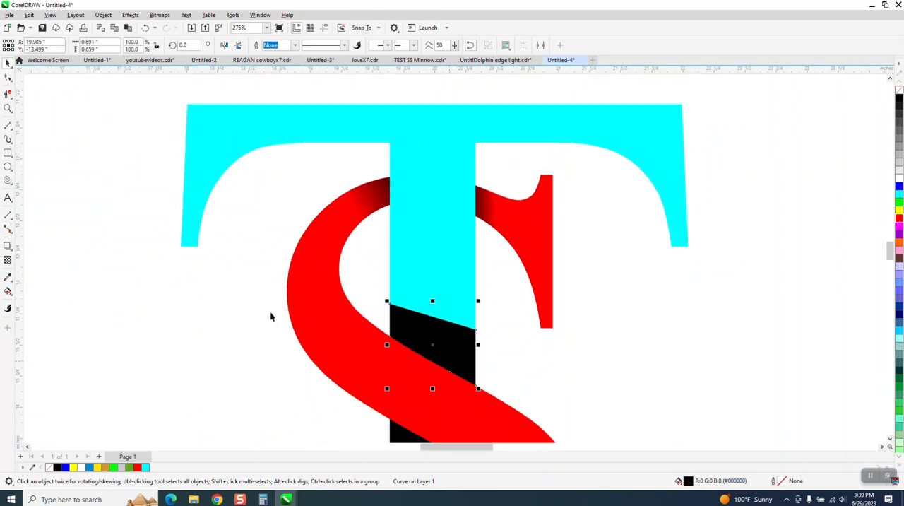
{"action": "left_click", "coordinate": [8, 291]}
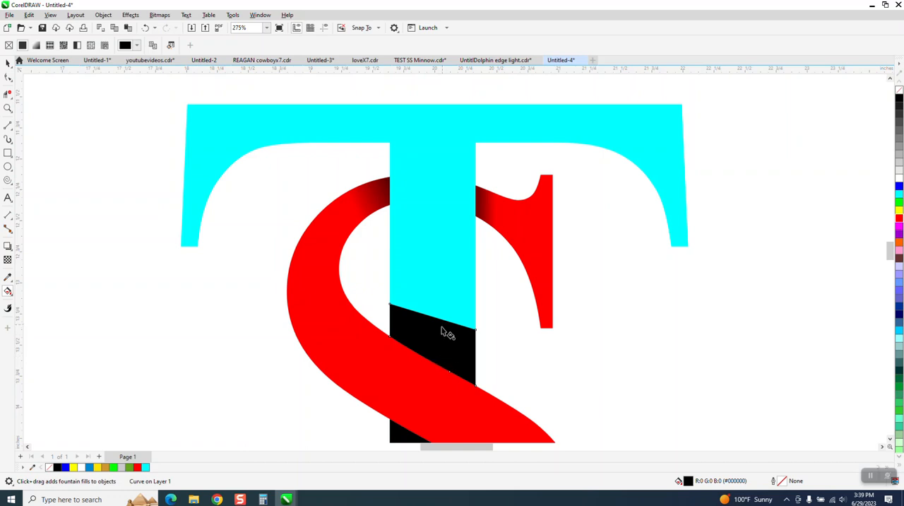
{"action": "left_click_drag", "start_coordinate": [441, 324], "coordinate": [437, 387]}
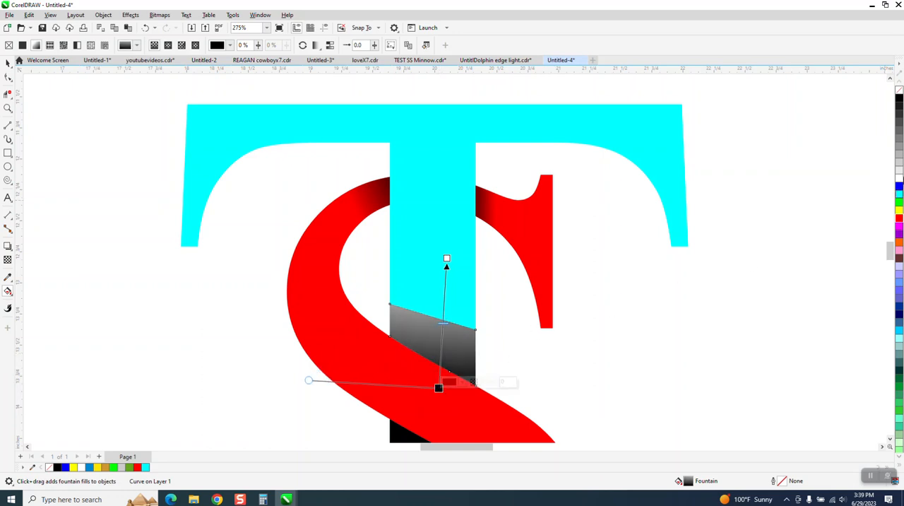
{"action": "left_click_drag", "start_coordinate": [900, 187], "coordinate": [440, 339]}
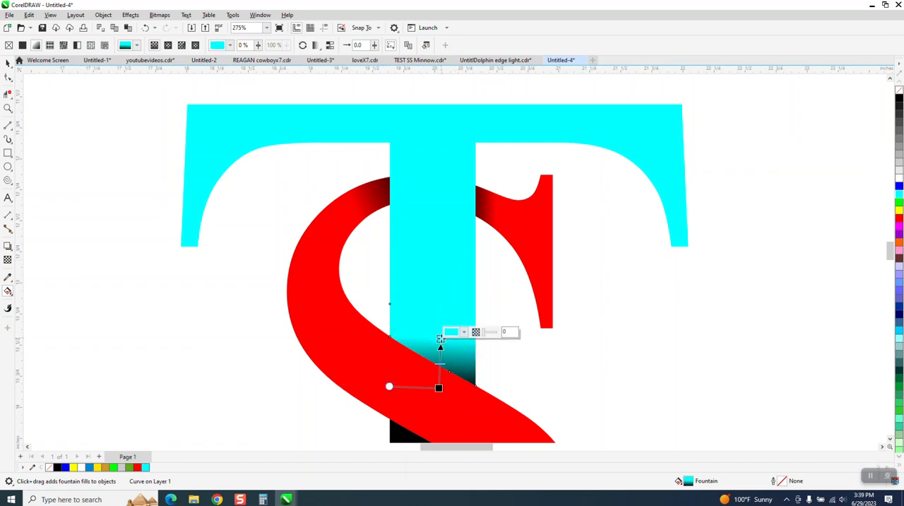
{"action": "left_click_drag", "start_coordinate": [389, 386], "coordinate": [371, 356]}
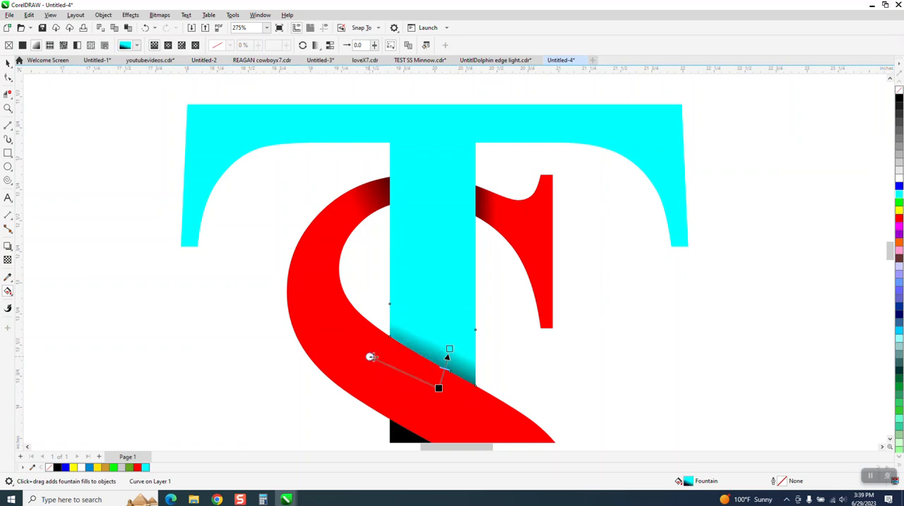
{"action": "scroll", "coordinate": [384, 270], "scroll_direction": "down", "scroll_amount": 3}
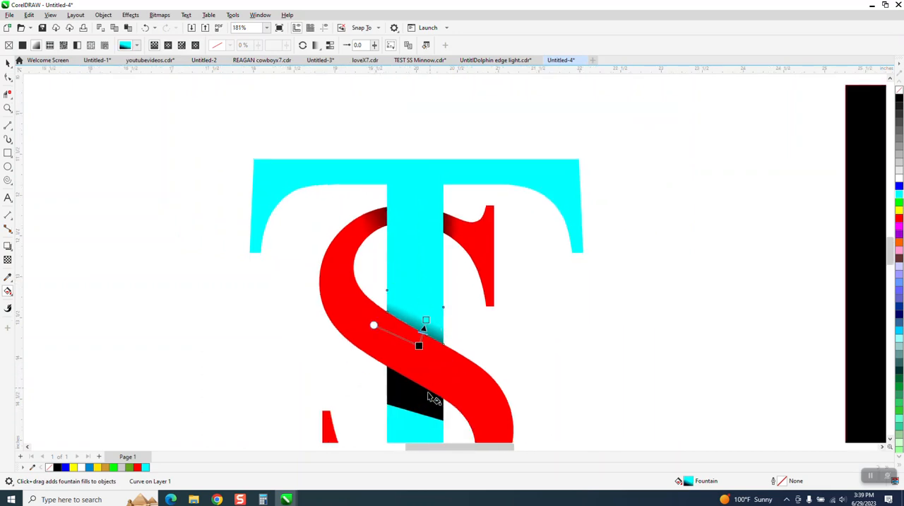
- Apply a black-to-cyan fountain fill to the black stem piece below the S's diagonal, with the black start behind the S
{"action": "left_click", "coordinate": [8, 62]}
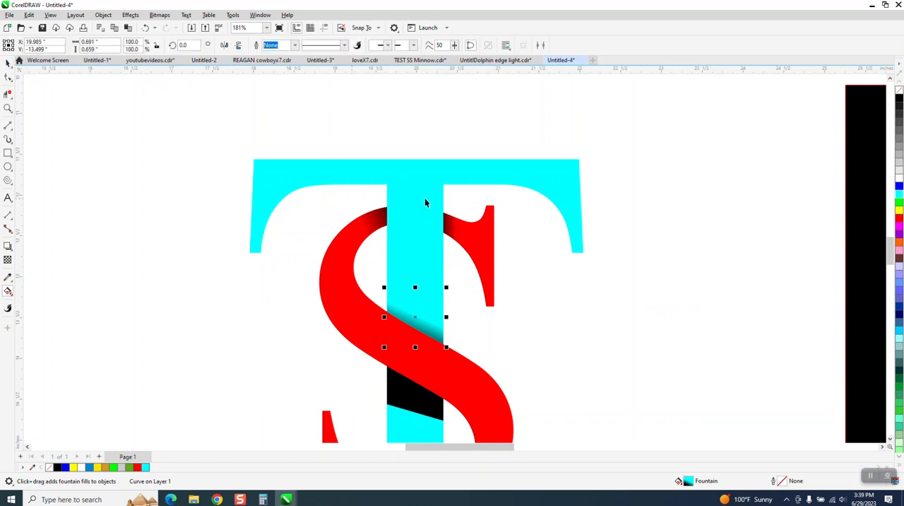
{"action": "scroll", "coordinate": [424, 197], "scroll_direction": "down", "scroll_amount": 3}
{"action": "left_click", "coordinate": [436, 338]}
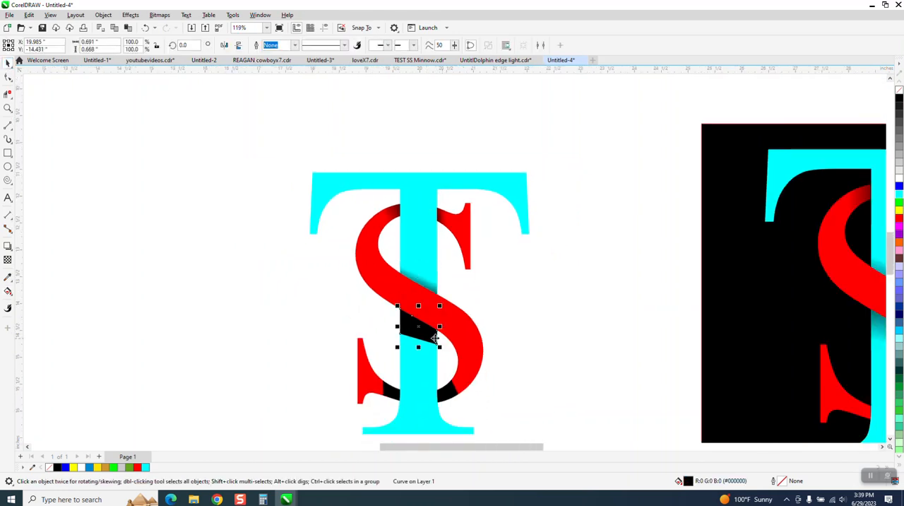
{"action": "left_click", "coordinate": [8, 292]}
{"action": "left_click_drag", "start_coordinate": [419, 335], "coordinate": [409, 369]}
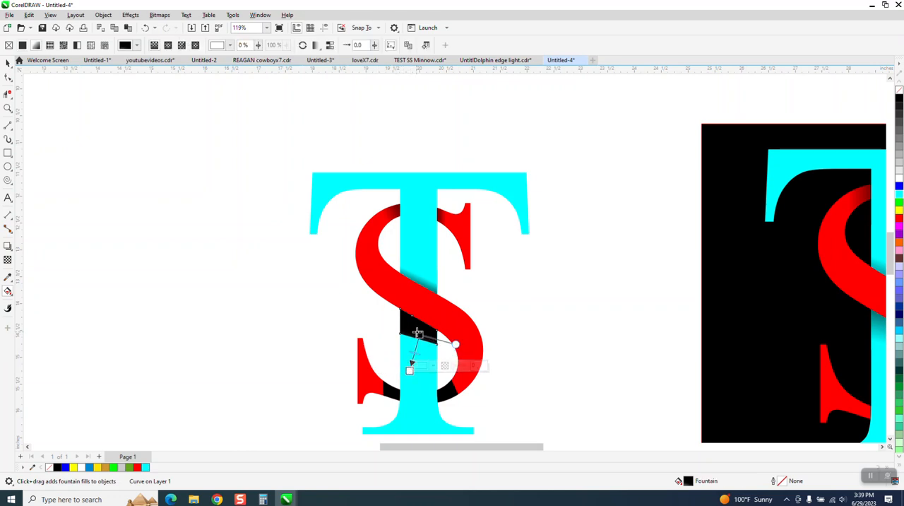
{"action": "left_click_drag", "start_coordinate": [420, 333], "coordinate": [416, 317]}
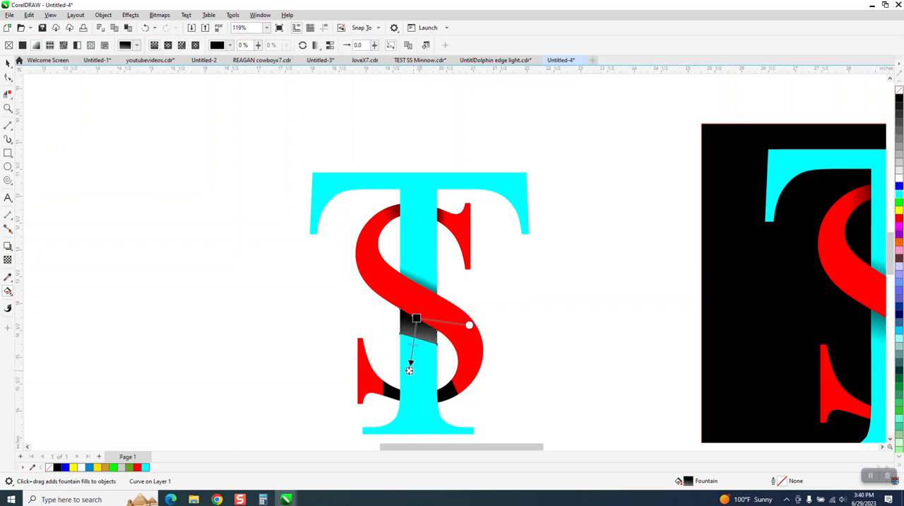
{"action": "left_click", "coordinate": [410, 369]}
{"action": "left_click_drag", "start_coordinate": [413, 374], "coordinate": [420, 294]}
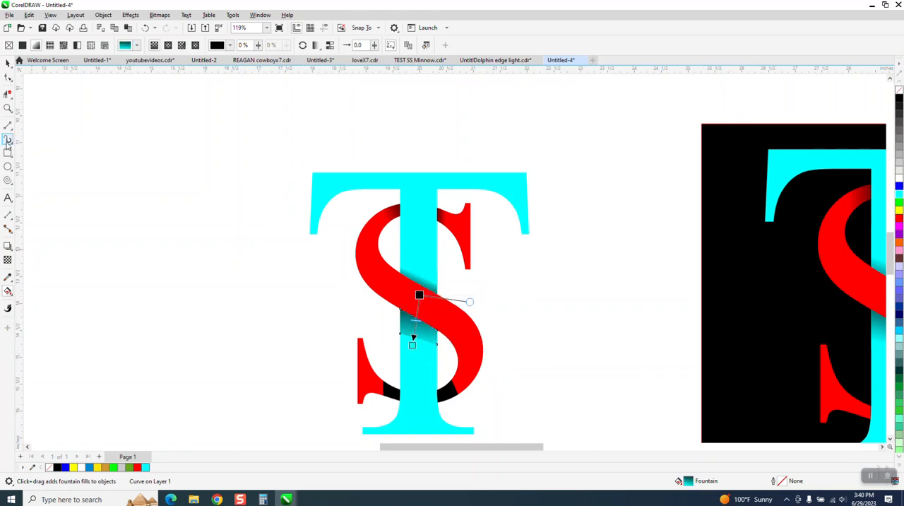
- Shorten the lower stem piece's cyan fade toward the S, angle it along the S's edge, and move its black start closer to that edge
{"action": "left_click", "coordinate": [7, 107]}
{"action": "left_click_drag", "start_coordinate": [324, 267], "coordinate": [595, 454]}
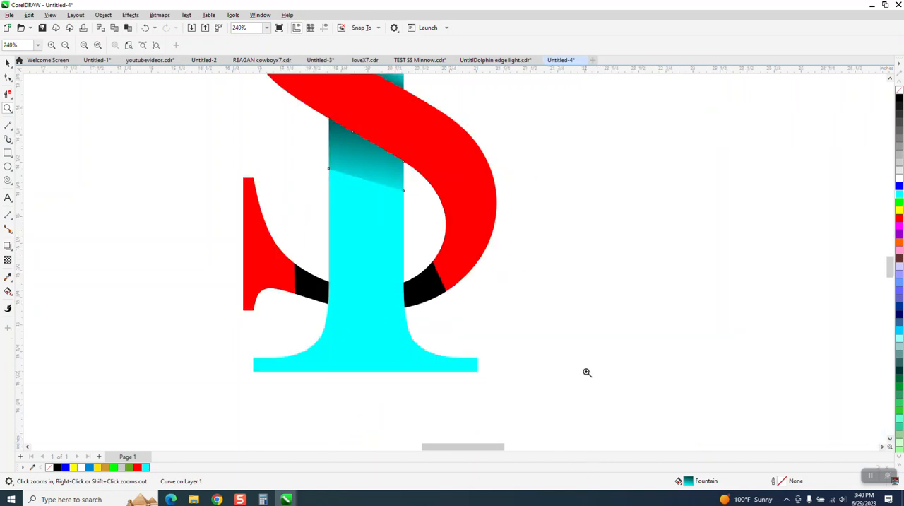
{"action": "left_click", "coordinate": [8, 291]}
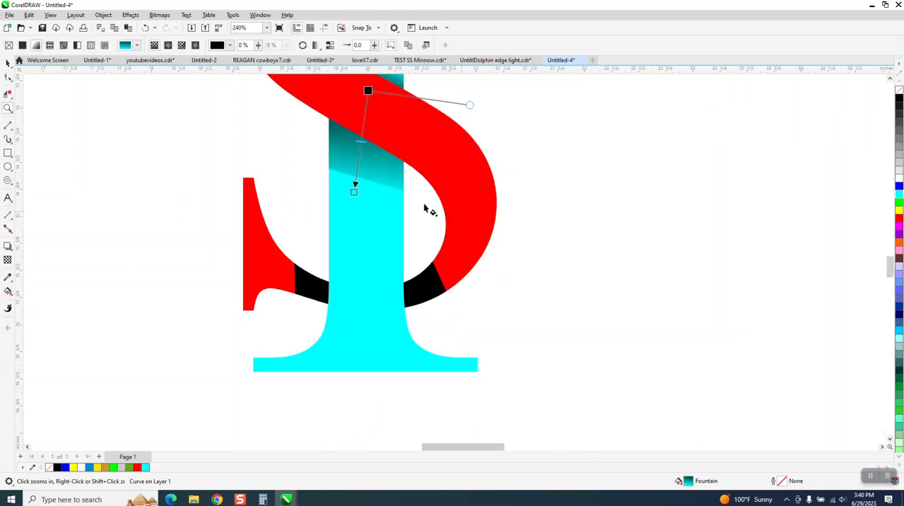
{"action": "left_click_drag", "start_coordinate": [355, 186], "coordinate": [359, 154]}
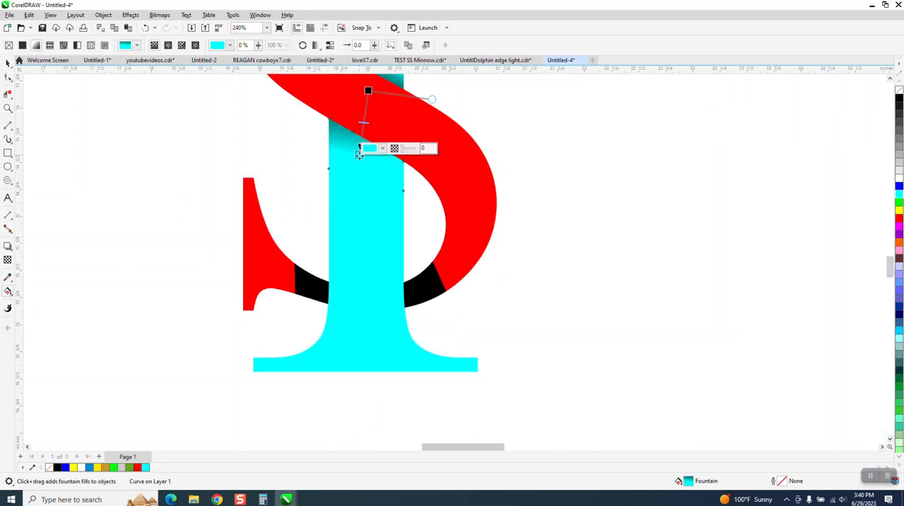
{"action": "left_click_drag", "start_coordinate": [430, 99], "coordinate": [439, 109]}
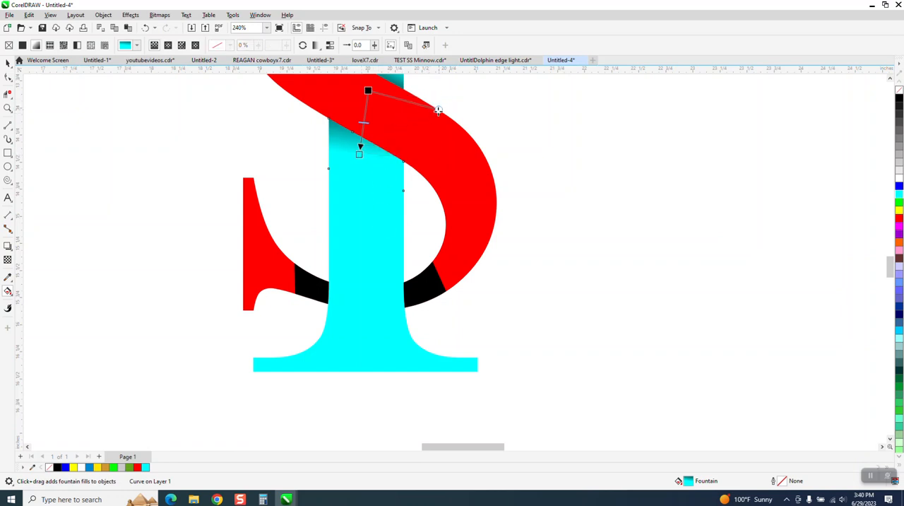
{"action": "left_click_drag", "start_coordinate": [372, 93], "coordinate": [375, 103]}
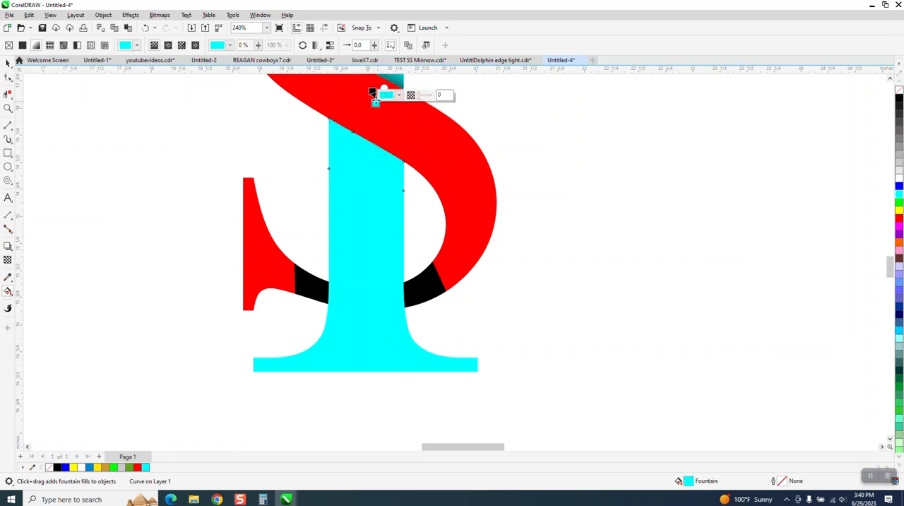
{"action": "left_click", "coordinate": [146, 29]}
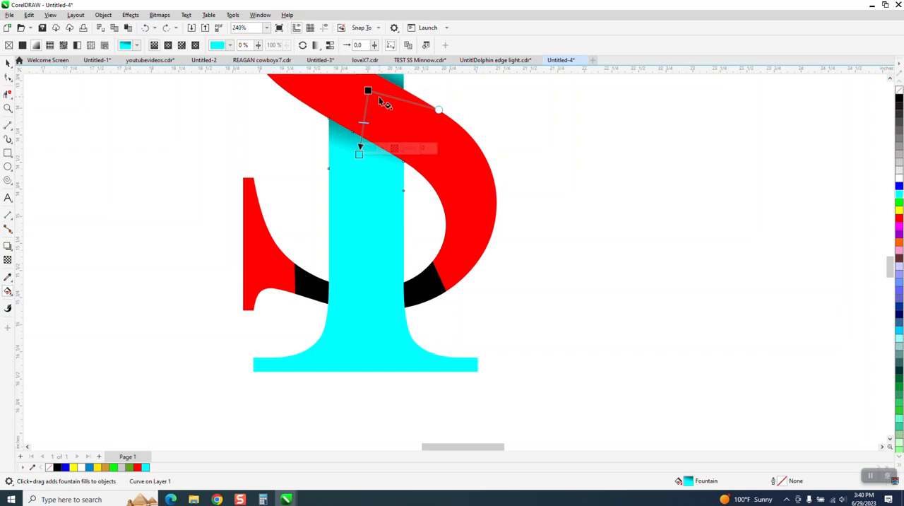
{"action": "left_click_drag", "start_coordinate": [368, 90], "coordinate": [372, 104]}
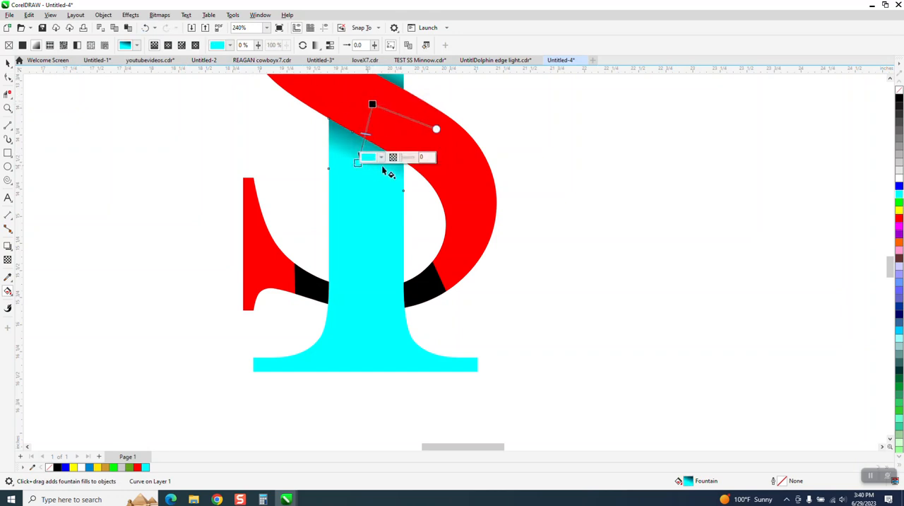
{"action": "left_click", "coordinate": [279, 179]}
- Apply a fountain fill to the black S piece at the lower left of the stem, running from black at the stem to red
{"action": "scroll", "coordinate": [346, 230], "scroll_direction": "down", "scroll_amount": 2}
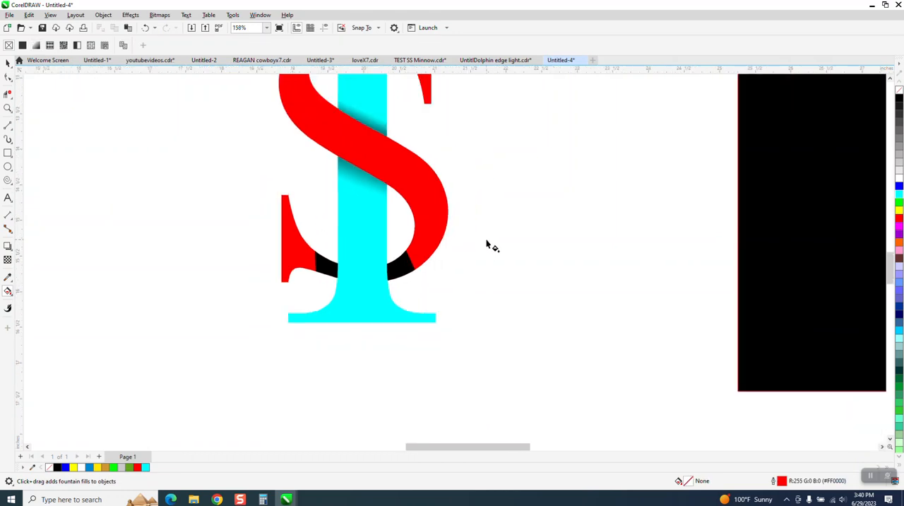
{"action": "left_click", "coordinate": [330, 269]}
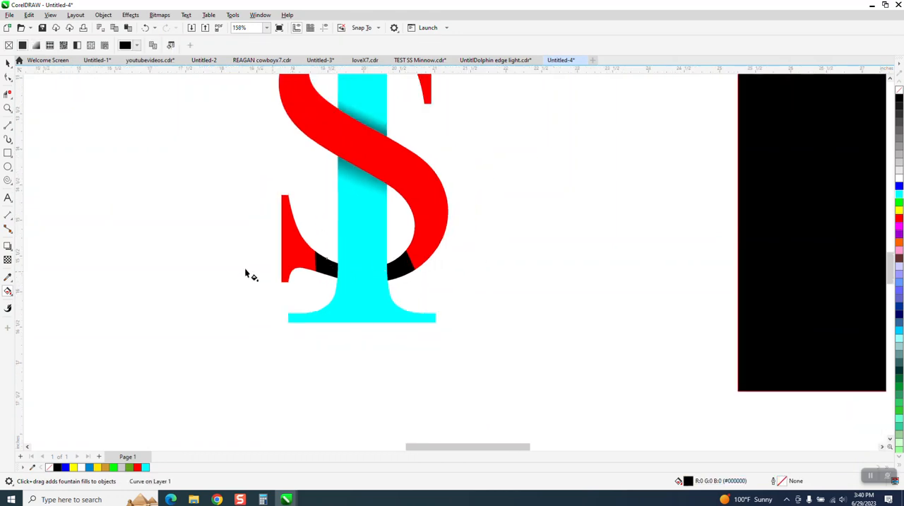
{"action": "left_click", "coordinate": [8, 63]}
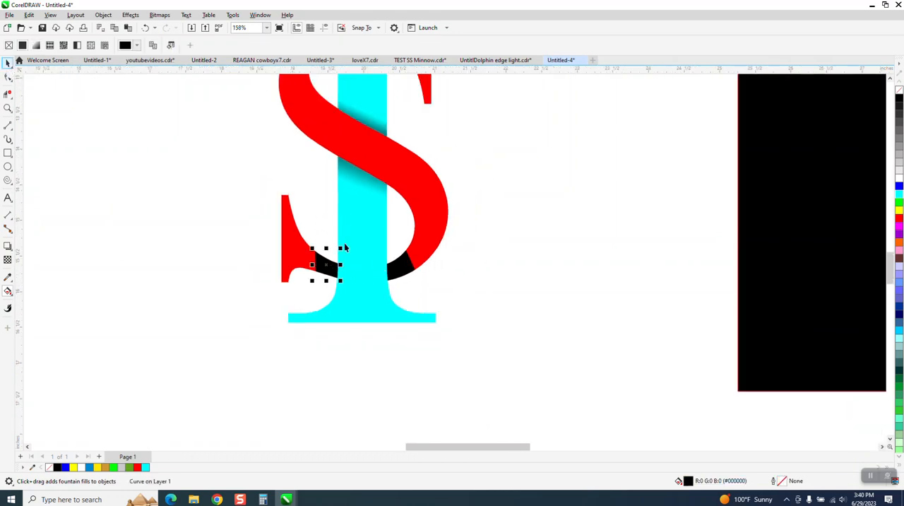
{"action": "left_click", "coordinate": [7, 292]}
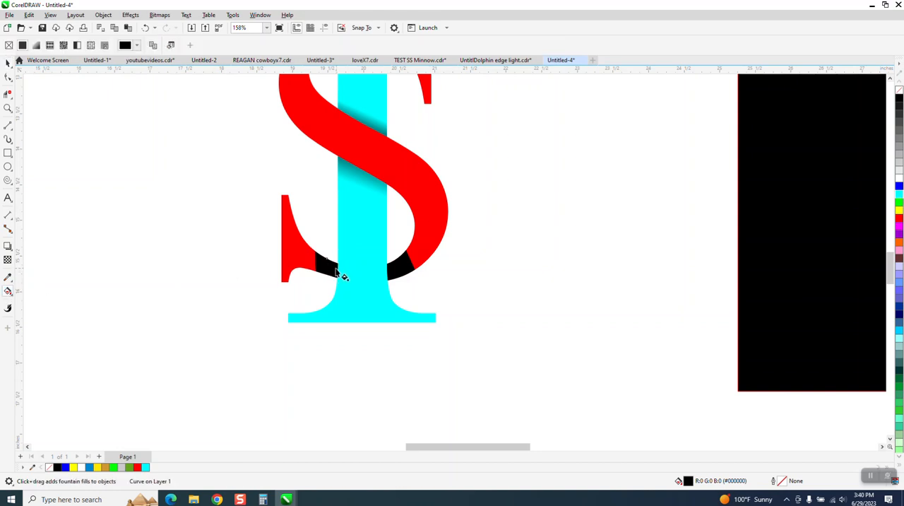
{"action": "left_click_drag", "start_coordinate": [336, 268], "coordinate": [305, 263]}
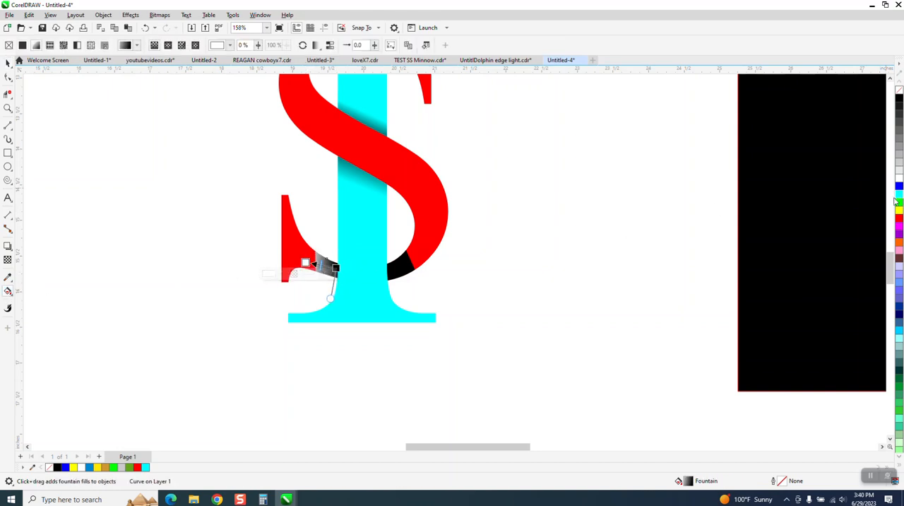
{"action": "left_click_drag", "start_coordinate": [900, 223], "coordinate": [315, 272]}
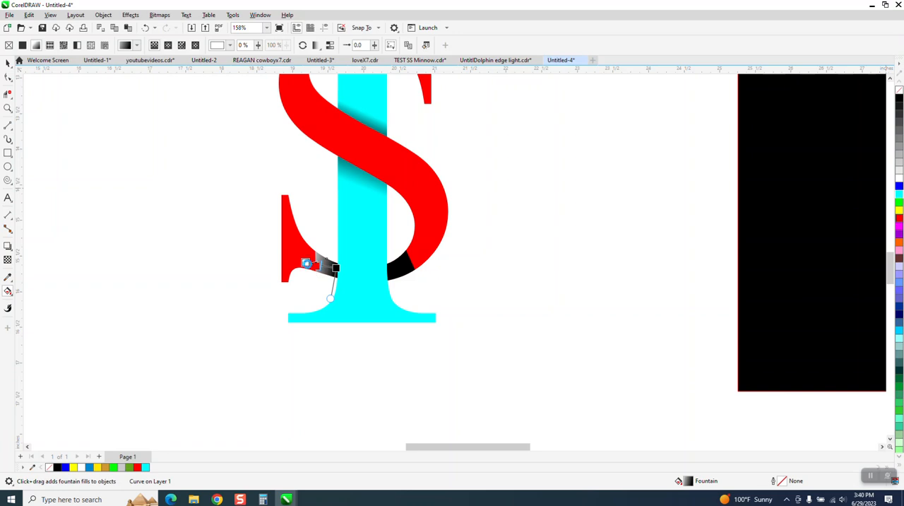
- Shorten the lower-left piece's red fade toward the stem and move its black start behind the stem, following the S's slope
{"action": "left_click", "coordinate": [8, 108]}
{"action": "left_click_drag", "start_coordinate": [277, 196], "coordinate": [465, 337]}
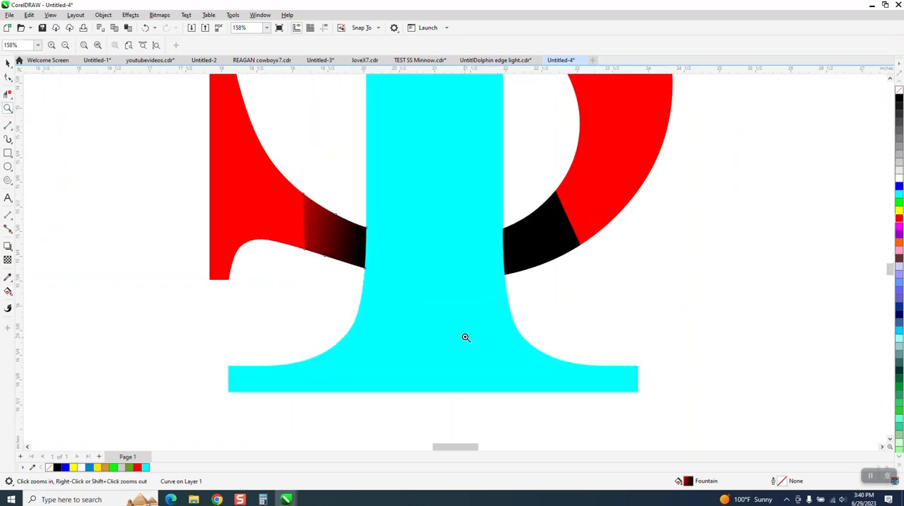
{"action": "left_click", "coordinate": [7, 292]}
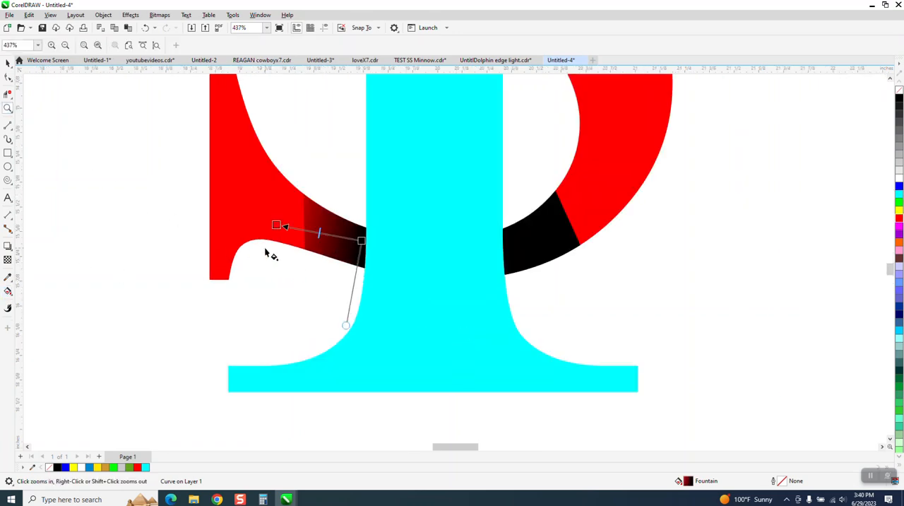
{"action": "left_click", "coordinate": [320, 232]}
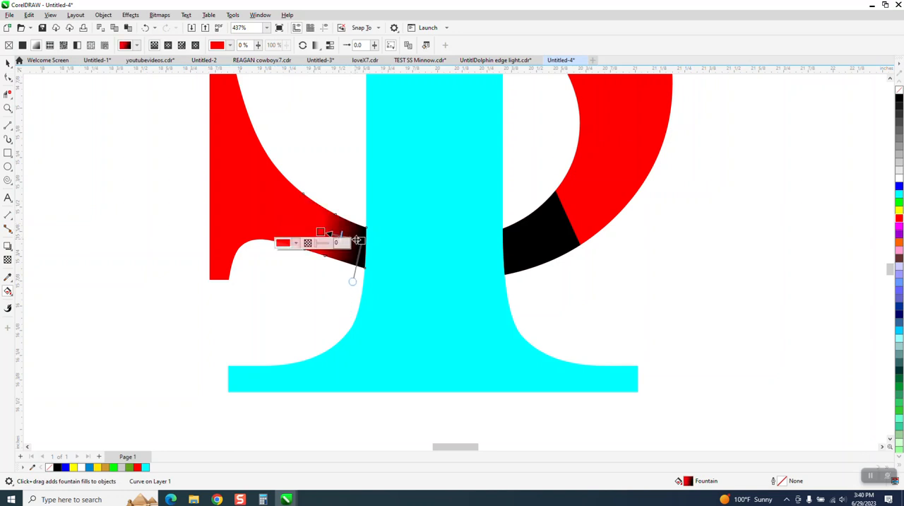
{"action": "left_click_drag", "start_coordinate": [360, 240], "coordinate": [383, 256]}
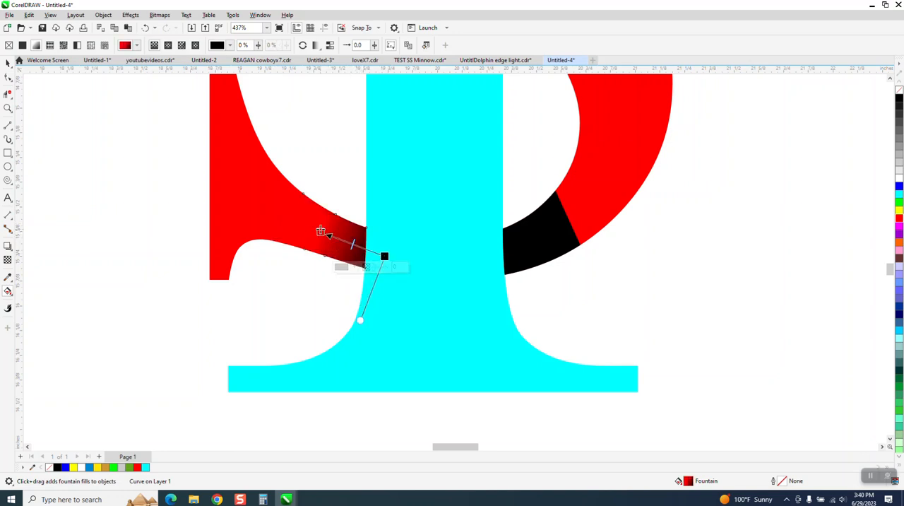
{"action": "left_click_drag", "start_coordinate": [321, 233], "coordinate": [341, 242]}
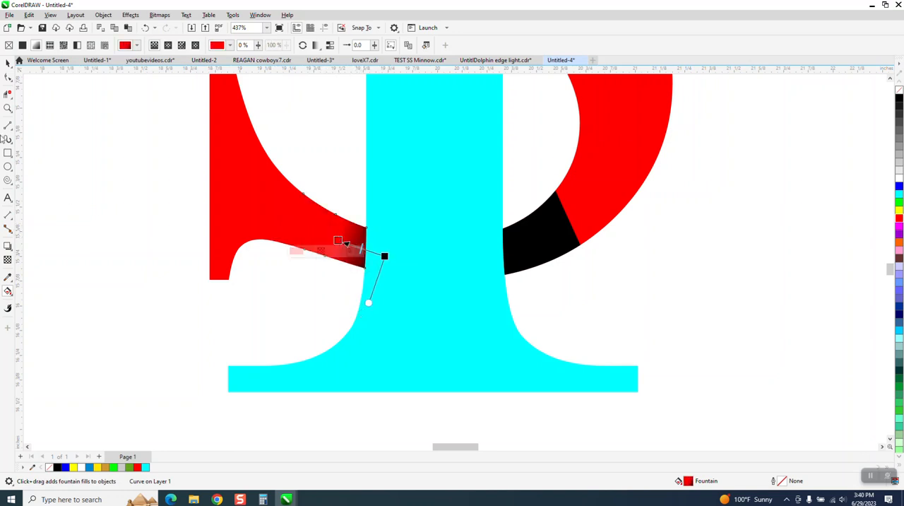
- Apply a black-to-red fountain fill to the black S piece at the lower right of the stem, with black behind the stem and a short fade
{"action": "left_click", "coordinate": [8, 62]}
{"action": "left_click", "coordinate": [518, 238]}
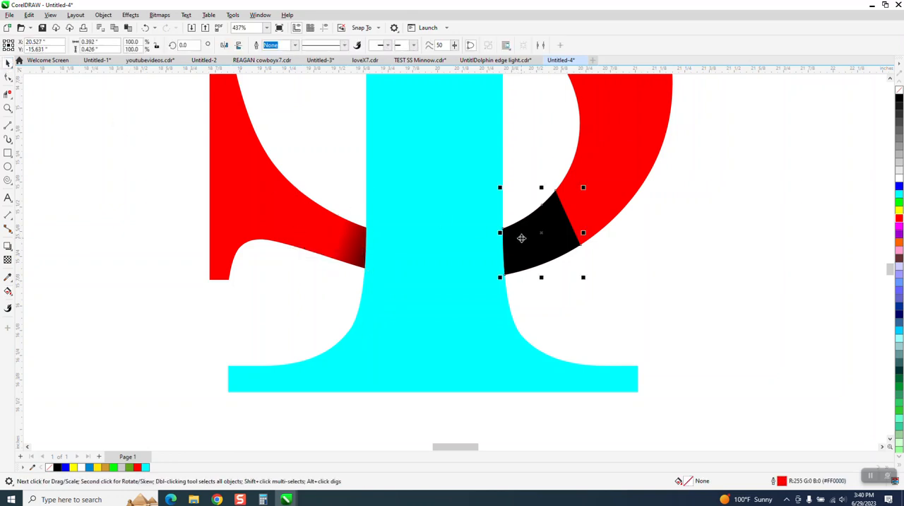
{"action": "left_click", "coordinate": [7, 292]}
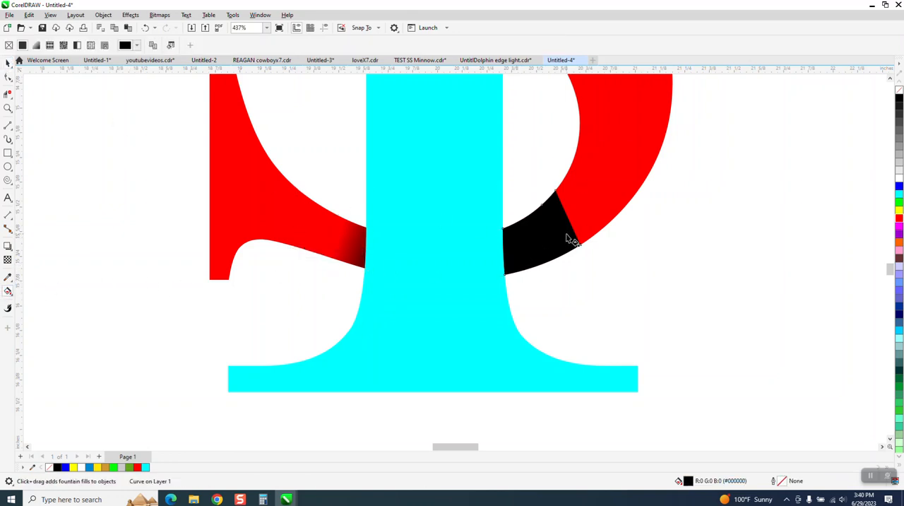
{"action": "left_click_drag", "start_coordinate": [567, 233], "coordinate": [490, 262]}
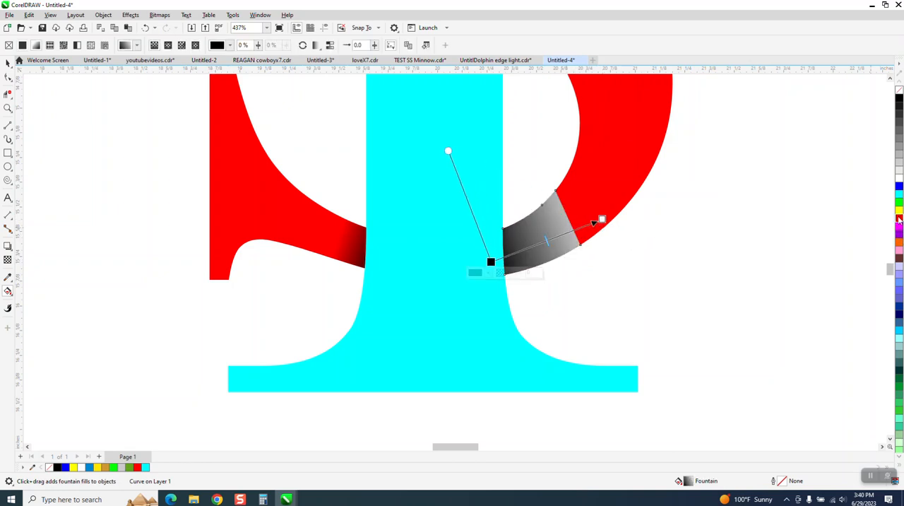
{"action": "left_click_drag", "start_coordinate": [654, 244], "coordinate": [483, 269]}
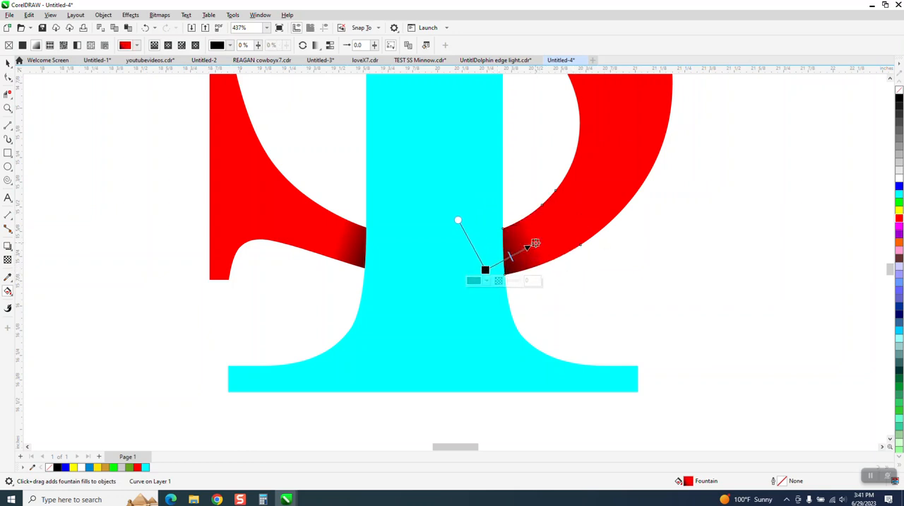
{"action": "left_click_drag", "start_coordinate": [531, 244], "coordinate": [529, 251]}
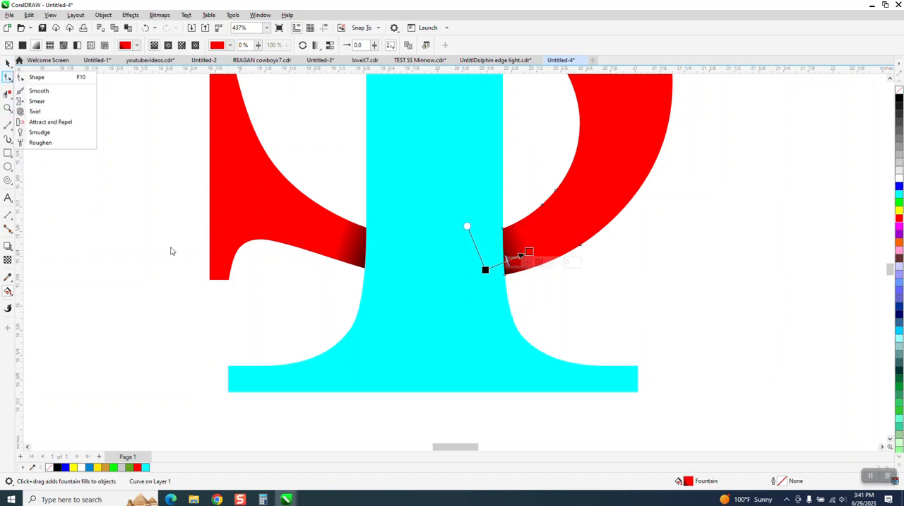
{"action": "scroll", "coordinate": [360, 321], "scroll_direction": "down", "scroll_amount": 3}
{"action": "scroll", "coordinate": [556, 317], "scroll_direction": "down", "scroll_amount": 1}
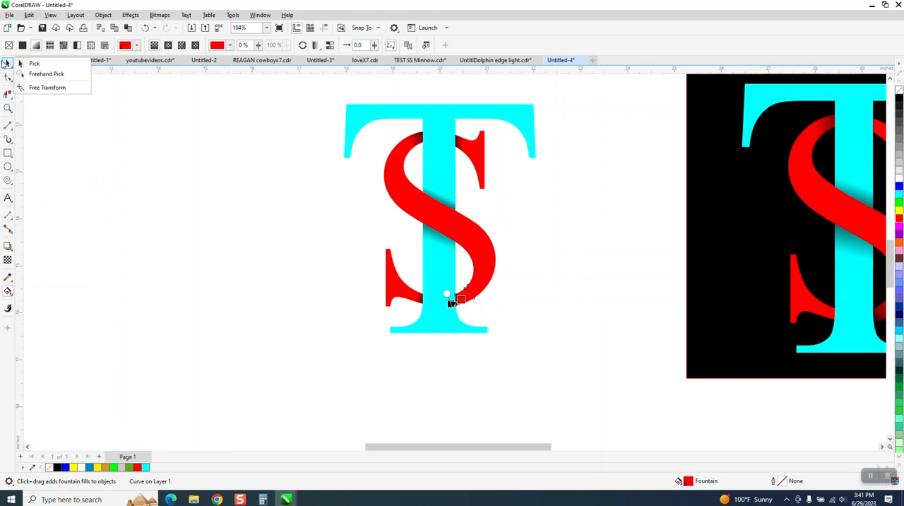
- Draw a rectangle about 5.3 by 5.7 inches around the whole TS monogram and fill it with black
{"action": "left_click", "coordinate": [7, 77]}
{"action": "left_click", "coordinate": [8, 153]}
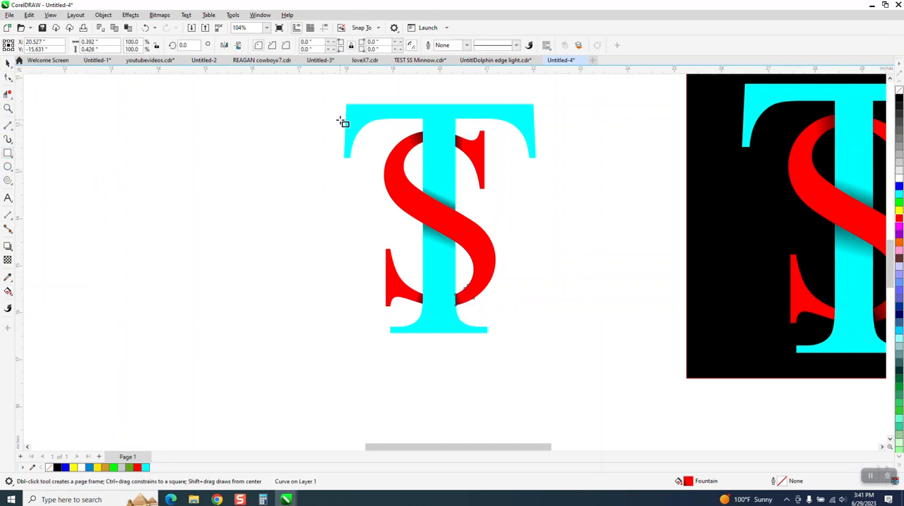
{"action": "left_click_drag", "start_coordinate": [327, 91], "coordinate": [577, 359]}
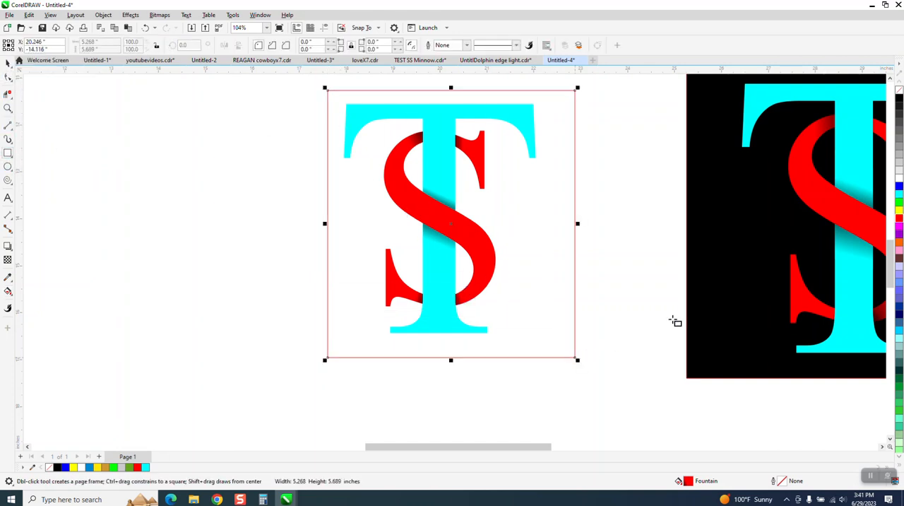
{"action": "left_click", "coordinate": [899, 102]}
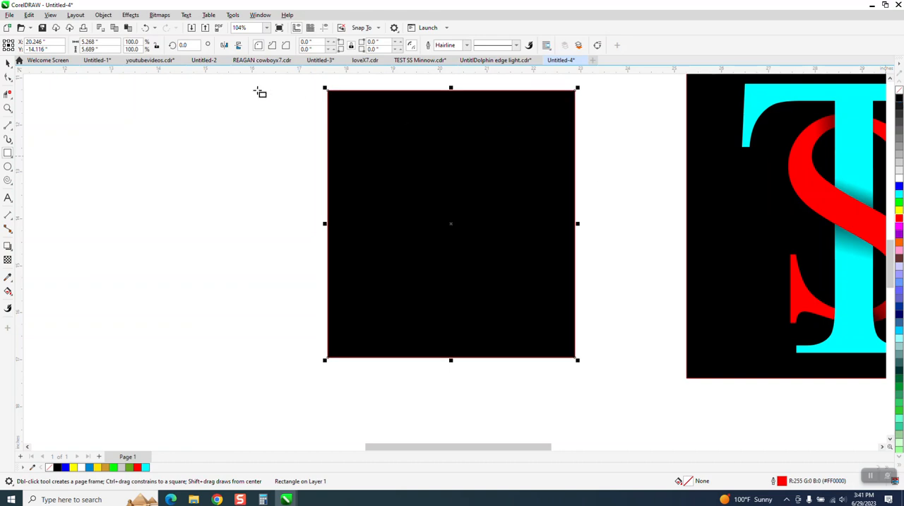
- Send the black rectangle to the back, behind all the monogram pieces, and deselect it
{"action": "left_click", "coordinate": [103, 15]}
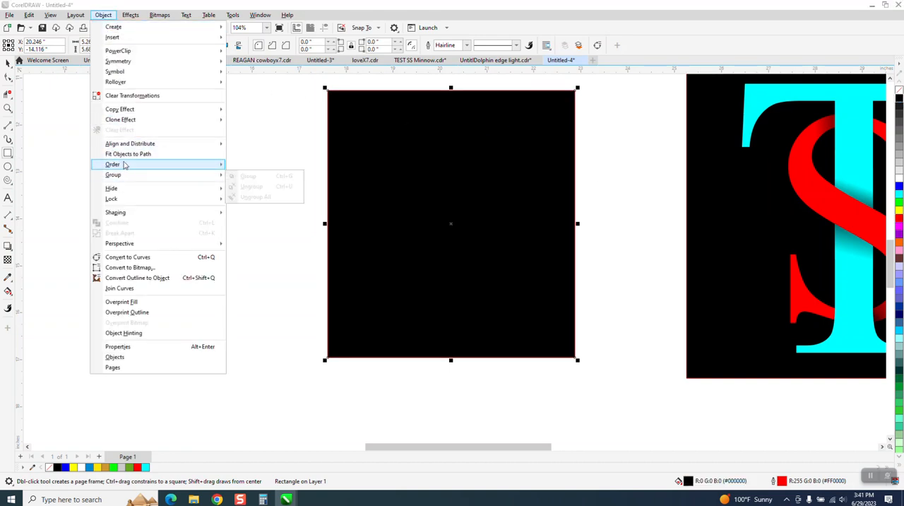
{"action": "mouse_move", "coordinate": [126, 164]}
{"action": "left_click", "coordinate": [247, 176]}
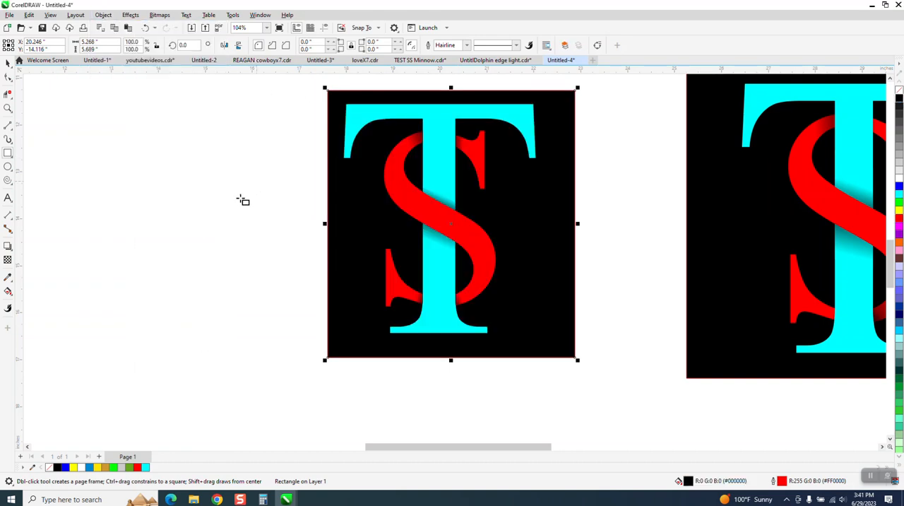
{"action": "left_click", "coordinate": [8, 63]}
{"action": "left_click", "coordinate": [197, 143]}
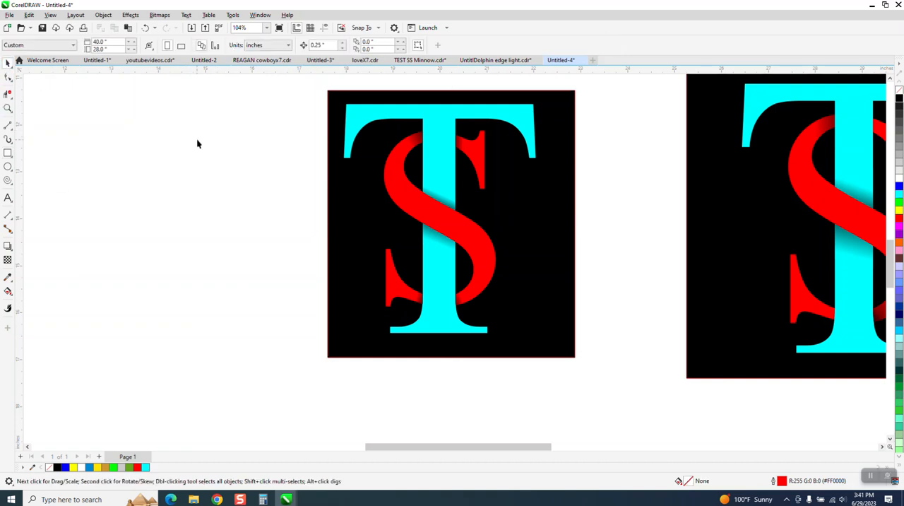